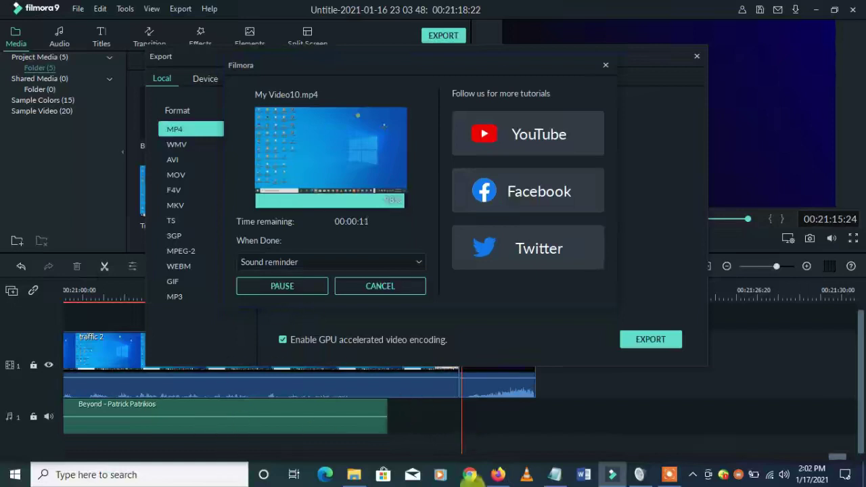
Switch to Firefox and open a new browser tab
click(500, 476)
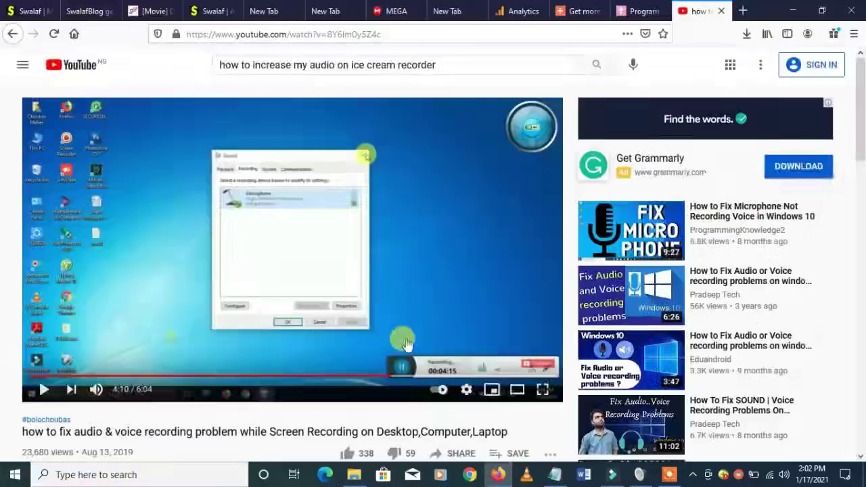
click(743, 11)
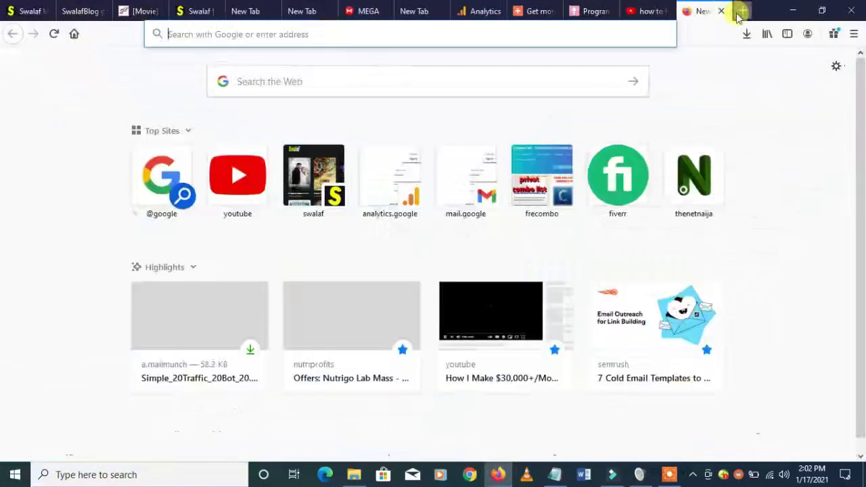
click(335, 33)
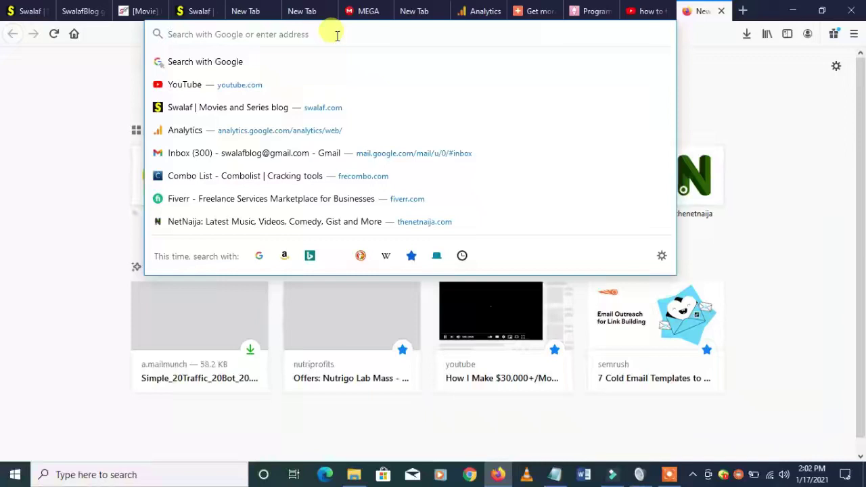
text(htts)
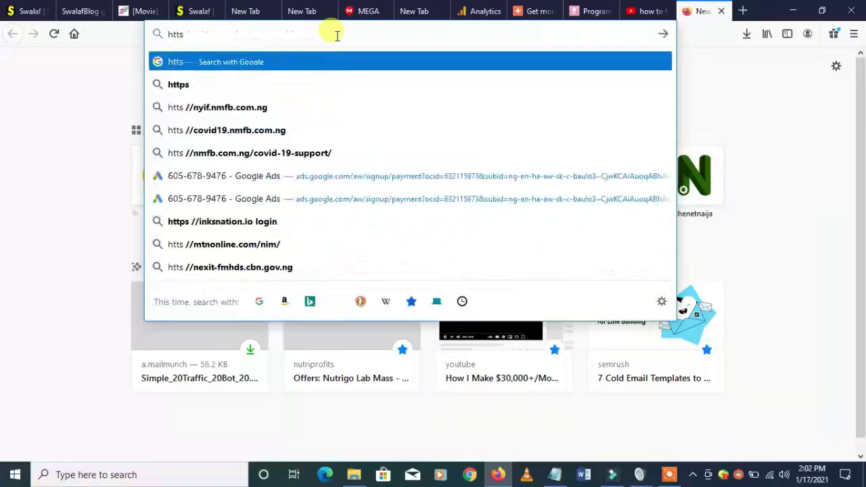
text(://)
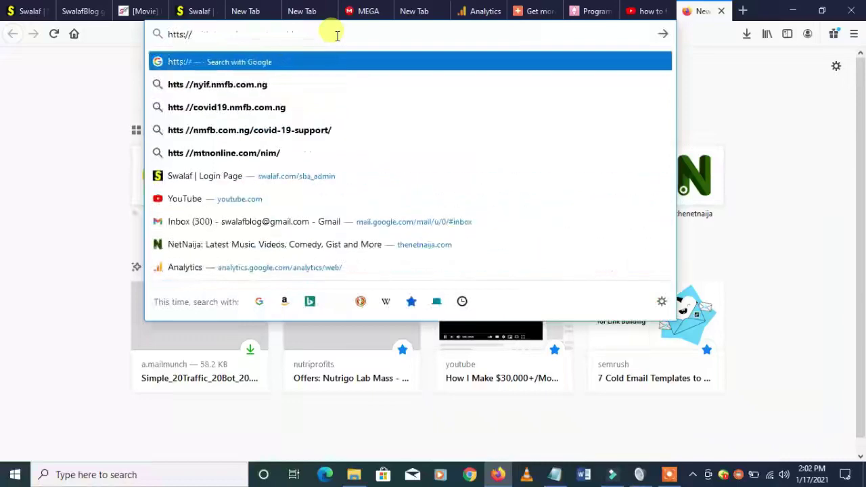
text(swalaf)
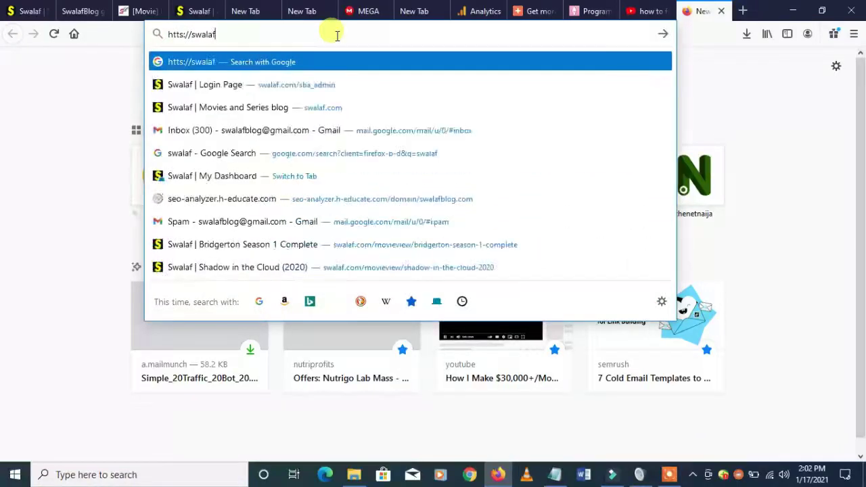
text(.com)
key(Return)
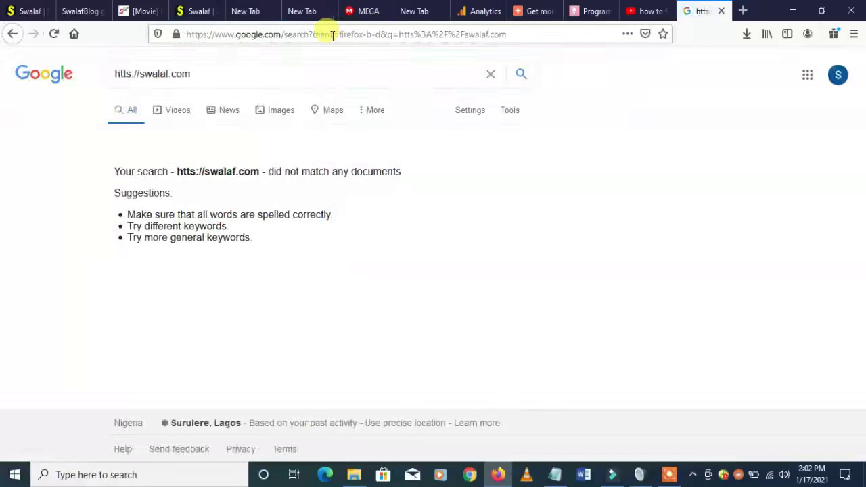
click(229, 35)
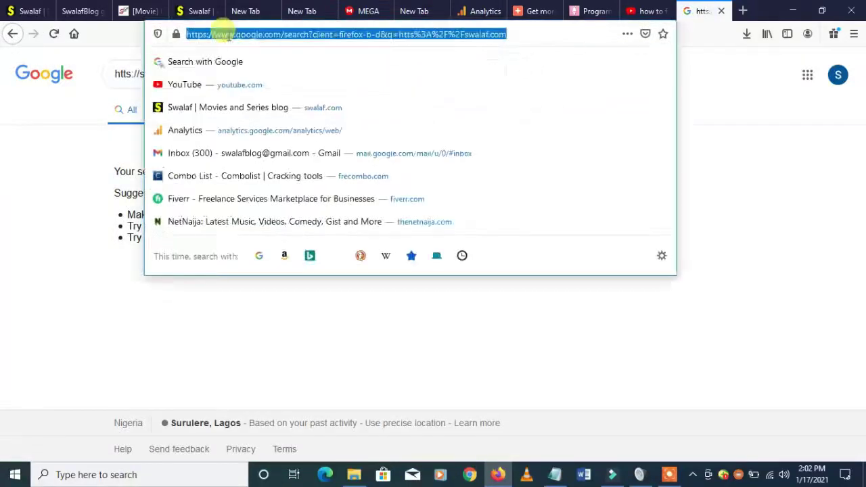
text(https://)
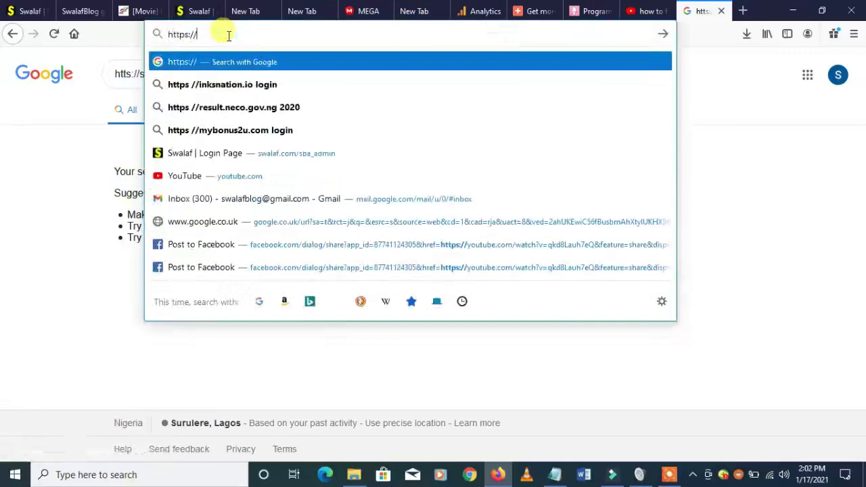
text(swalaf.com)
key(Return)
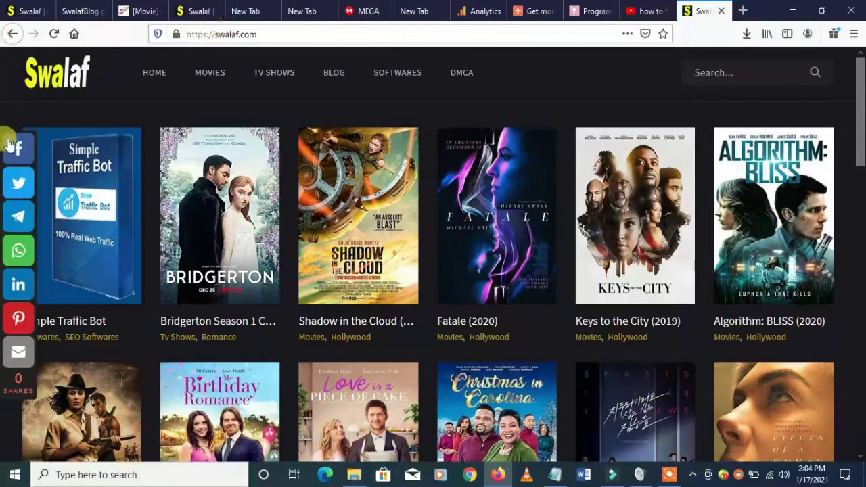
Look through the Swalaf home page down to its footer and back up, closing the blank pop-up tab
drag(859, 101, 860, 357)
key(Home)
drag(859, 160, 860, 466)
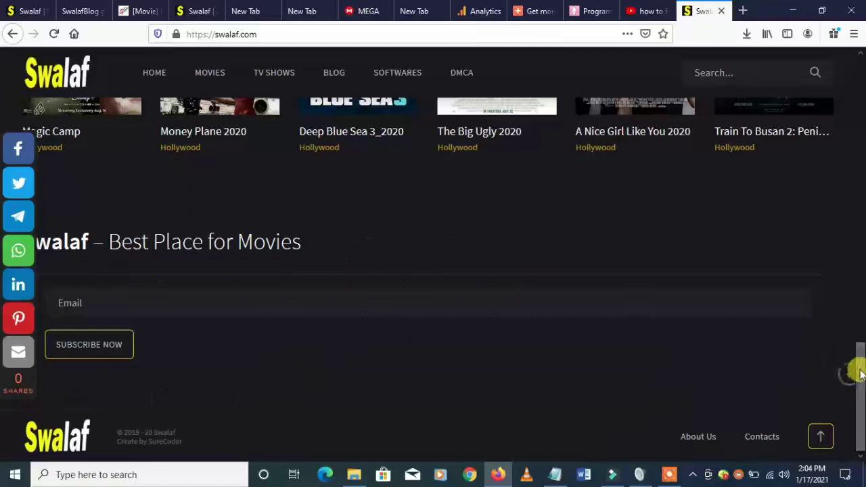
click(862, 345)
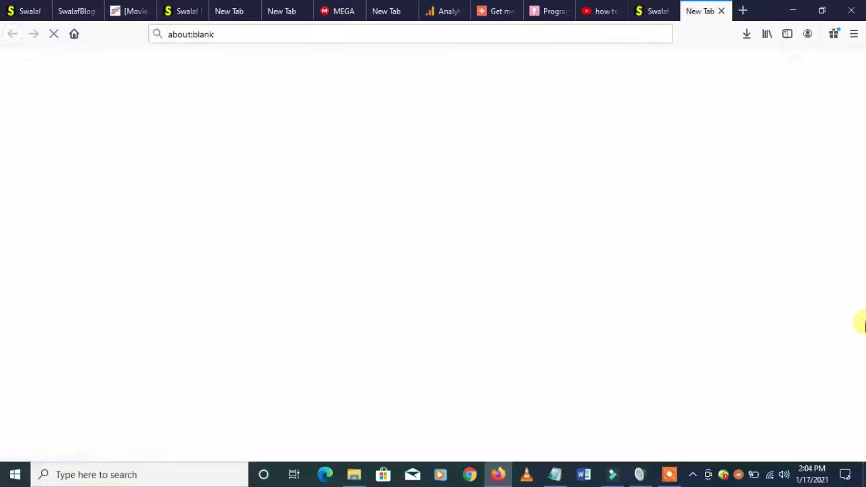
click(721, 11)
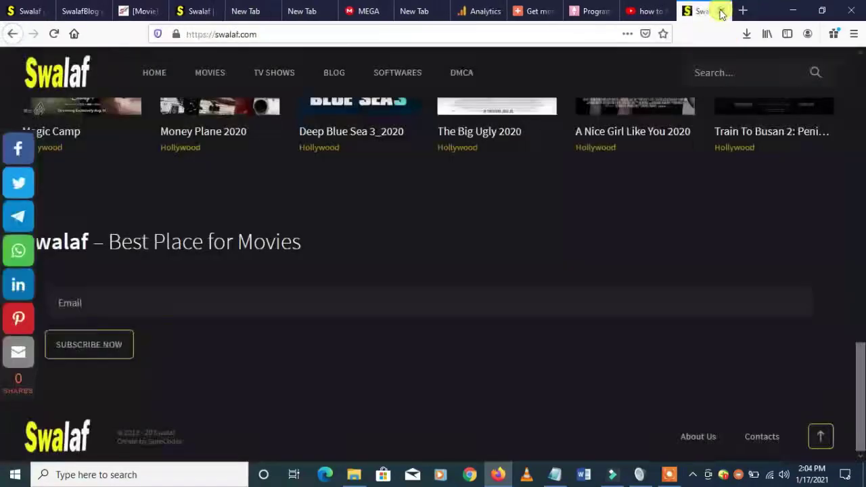
click(859, 335)
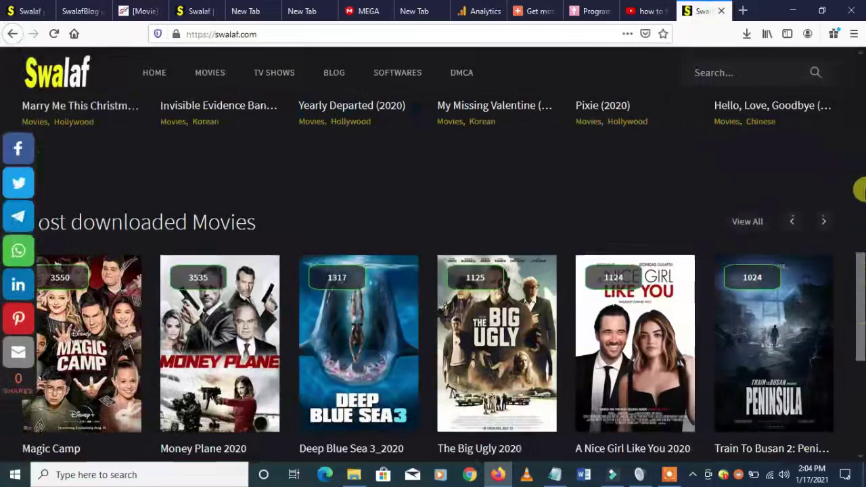
click(859, 190)
drag(859, 169, 859, 76)
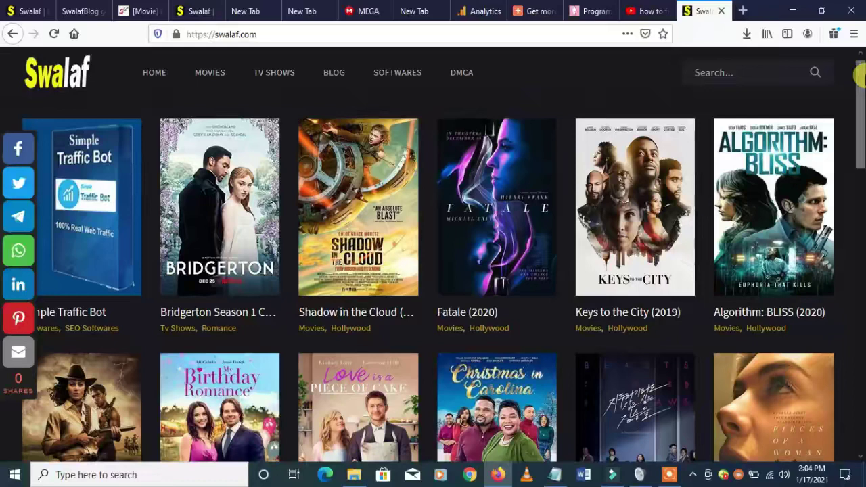
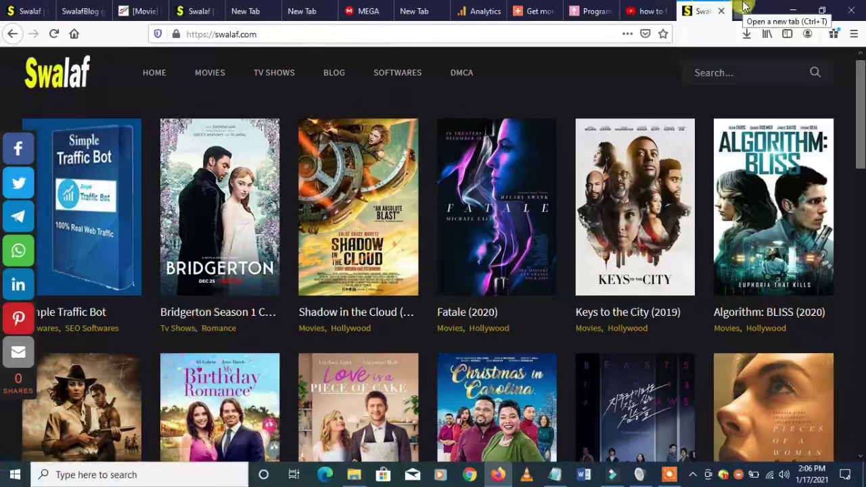
Search the web for "handrake" in a new tab
click(745, 5)
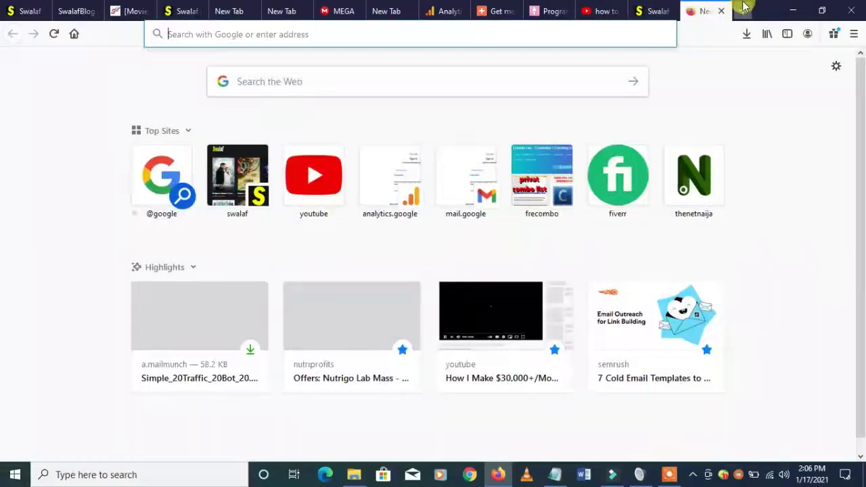
text(handrb)
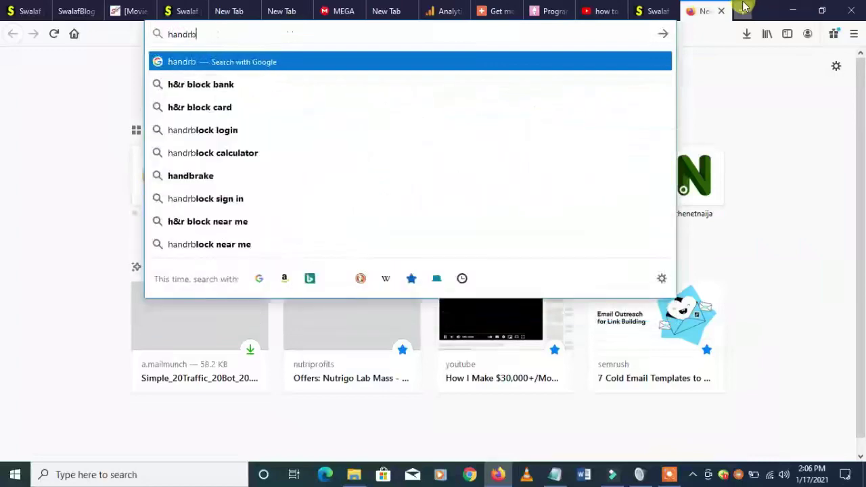
key(BackSpace)
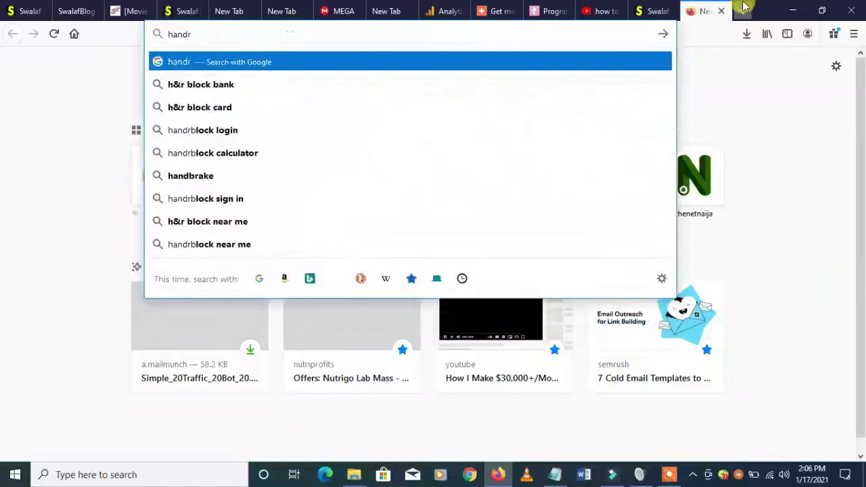
text(ake)
key(Return)
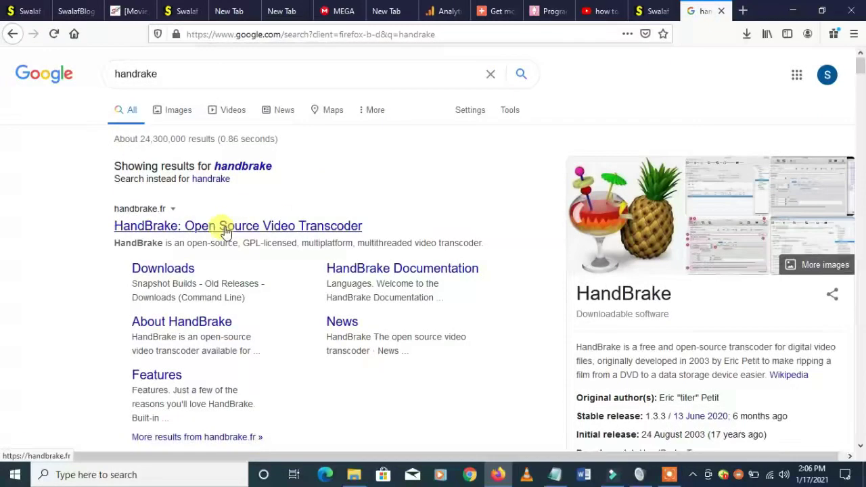
Download the 64 bit Windows version of HandBrake from handbrake.fr and save HandBrake-1.3.3-x86_64-Win_GUI.exe
click(169, 277)
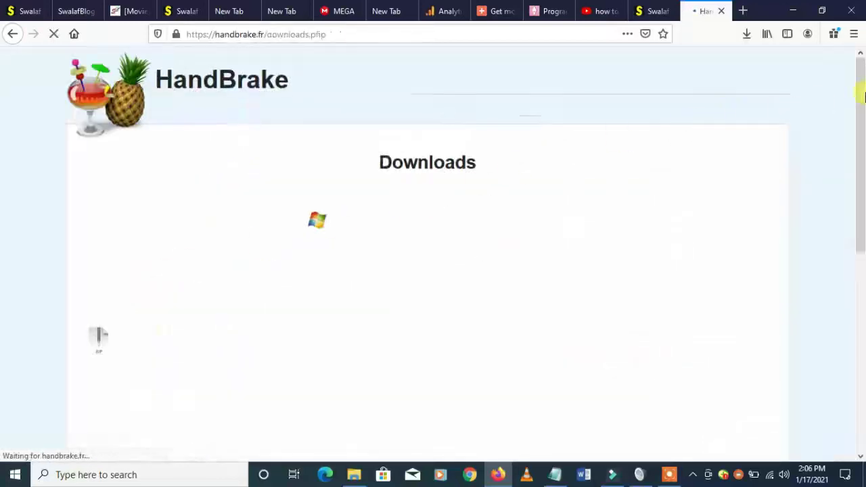
drag(864, 96, 864, 138)
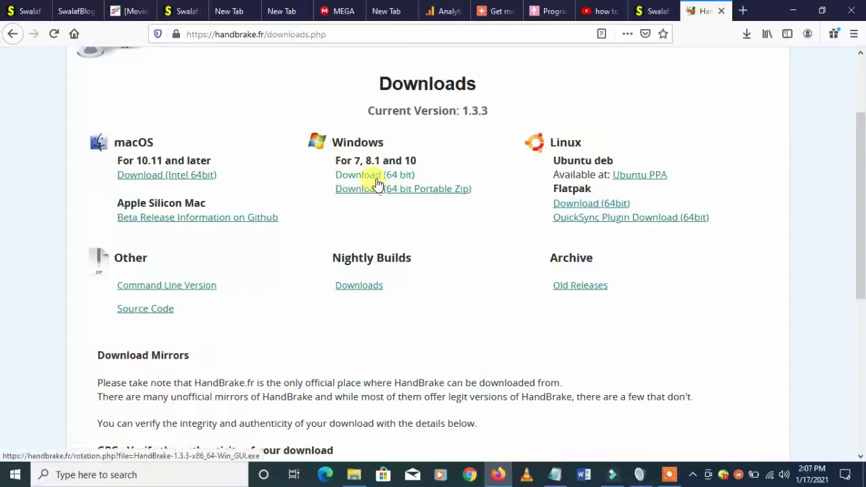
click(376, 178)
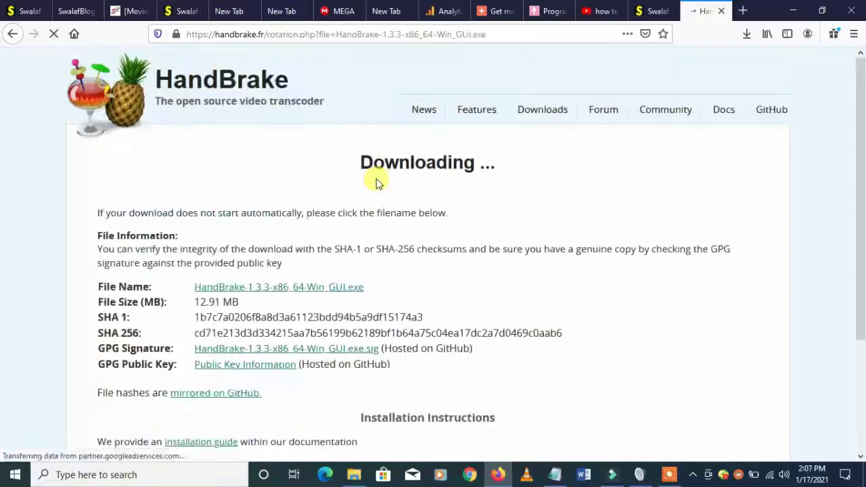
scroll(861, 213, down, 3)
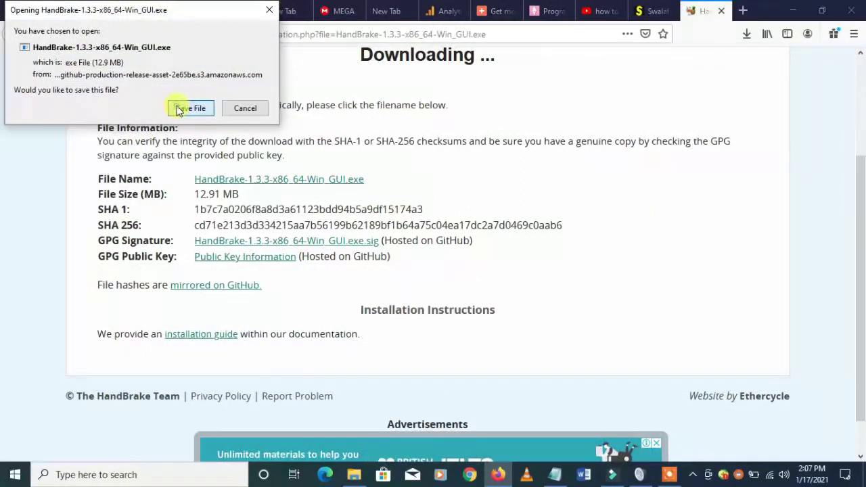
click(179, 109)
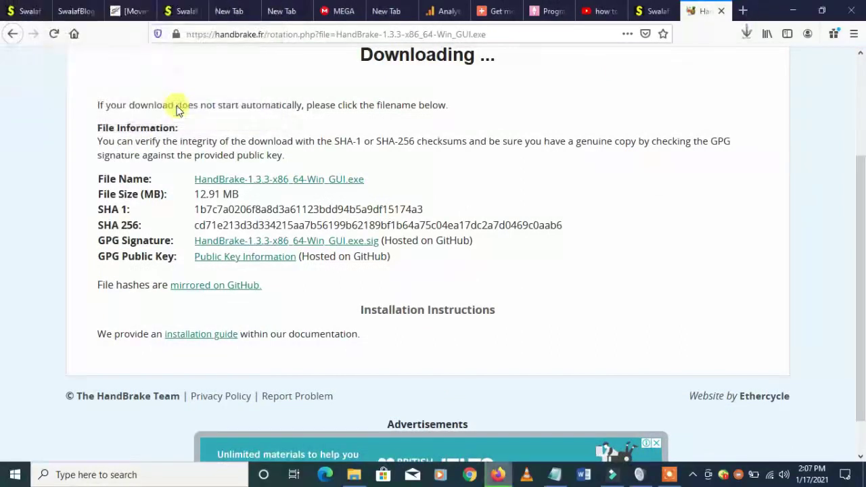
Check the recent downloads and look over the Most downloaded Movies on the Swalaf tab, returning to the HandBrake page
click(744, 40)
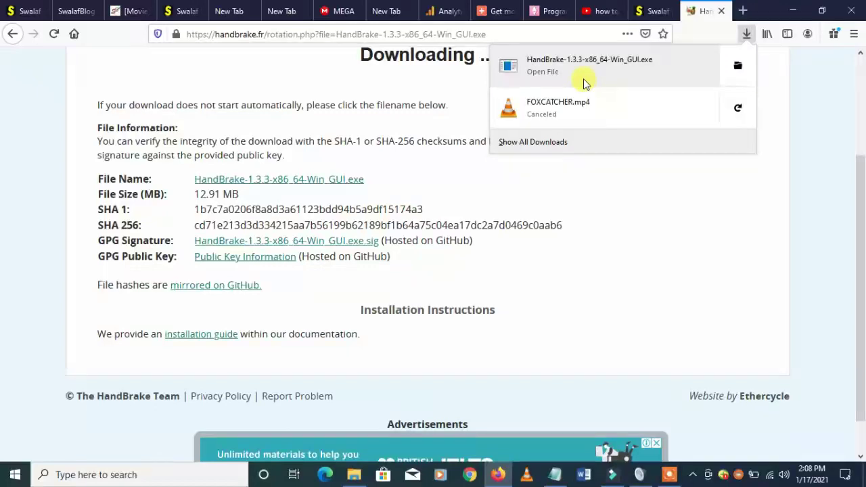
click(652, 8)
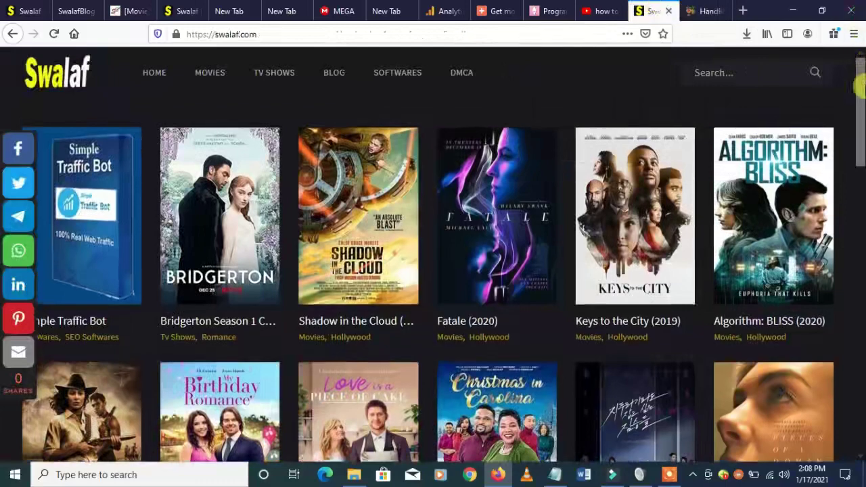
drag(859, 64, 859, 304)
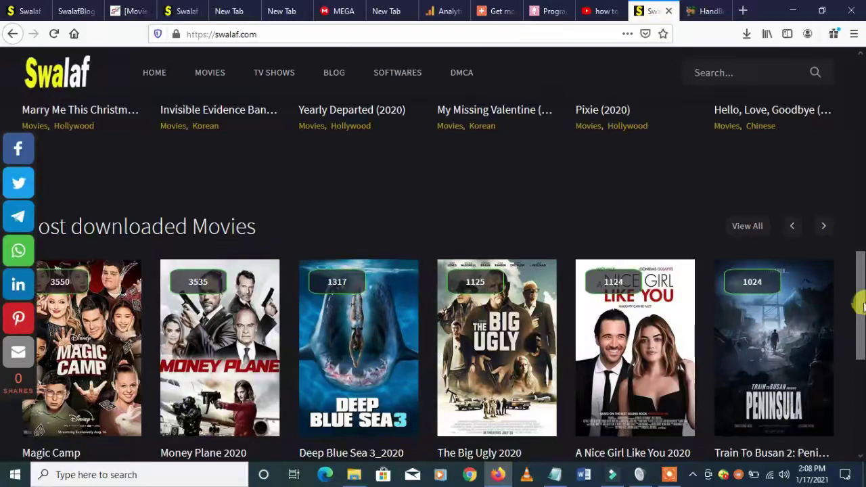
click(705, 11)
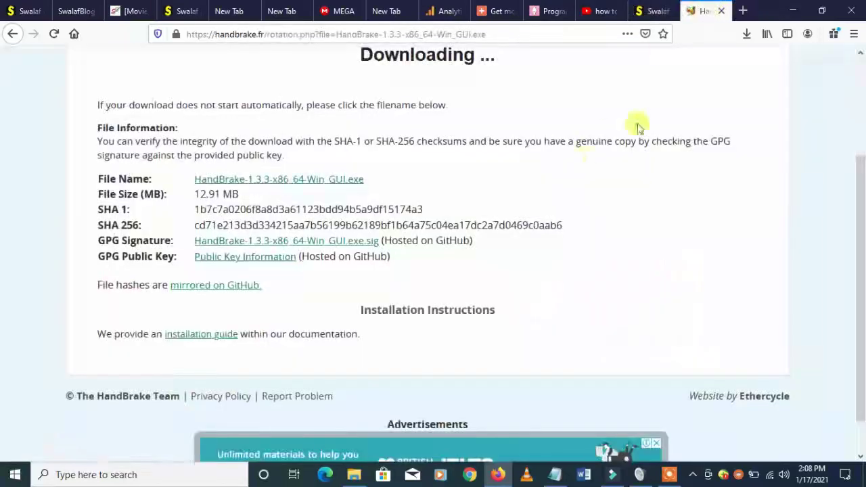
Run the downloaded HandBrake-1.3.3-x86_64-Win_GUI.exe installer and allow it to make changes
click(746, 33)
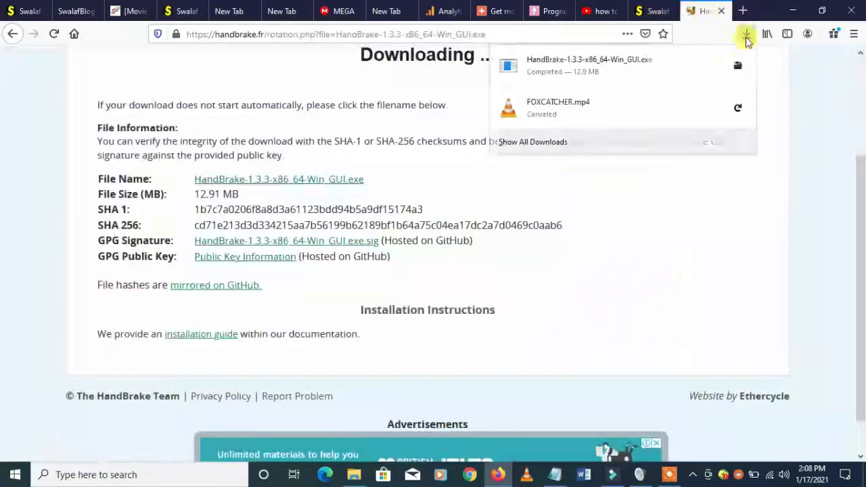
click(577, 79)
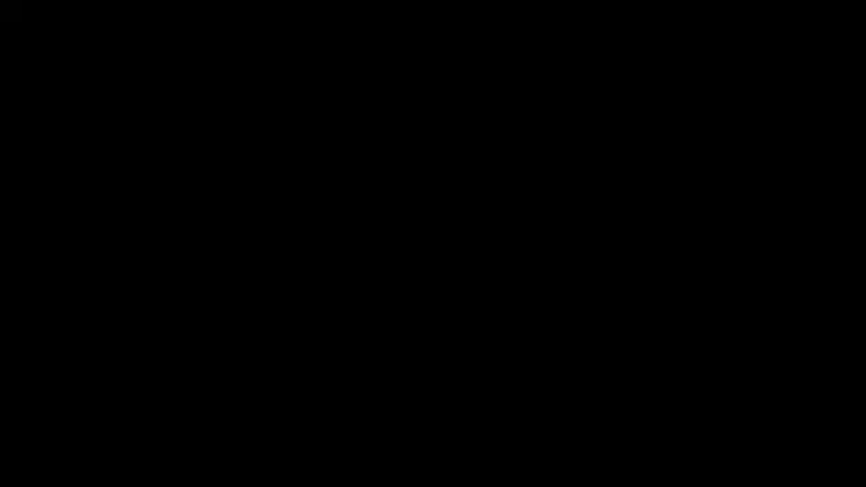
click(381, 329)
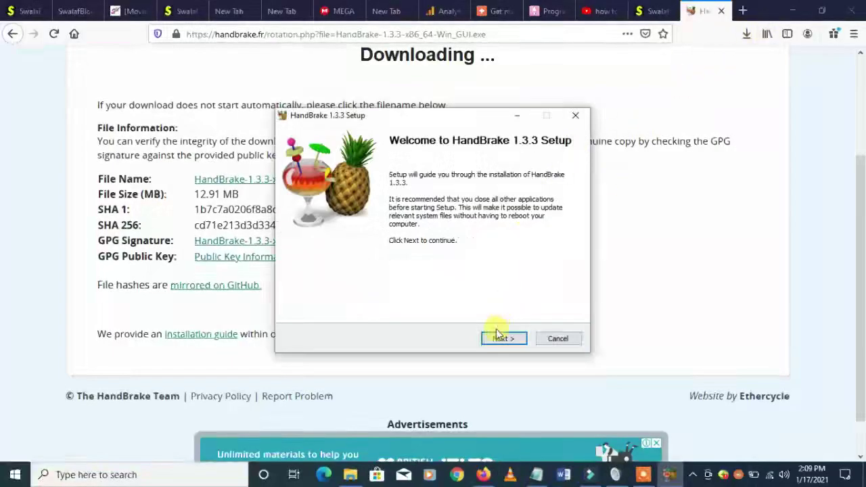
Install HandBrake 1.3.3 with the default setup options, close the installer and minimize the browser window
click(498, 342)
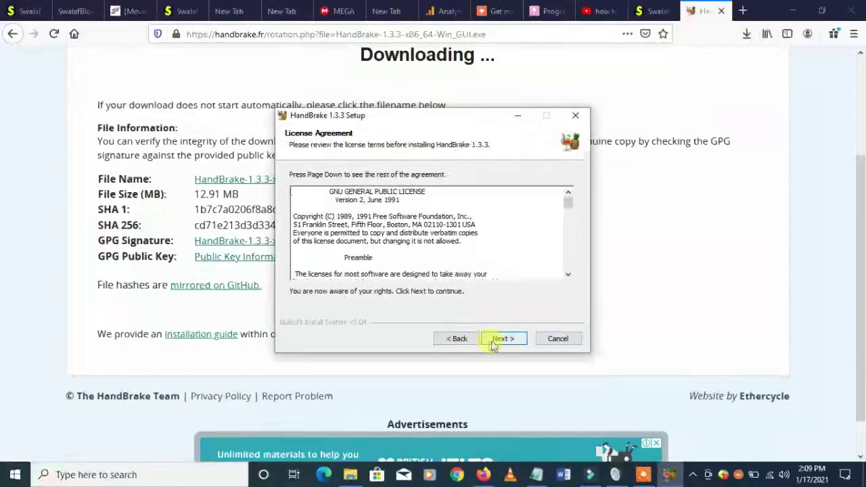
click(494, 343)
click(503, 340)
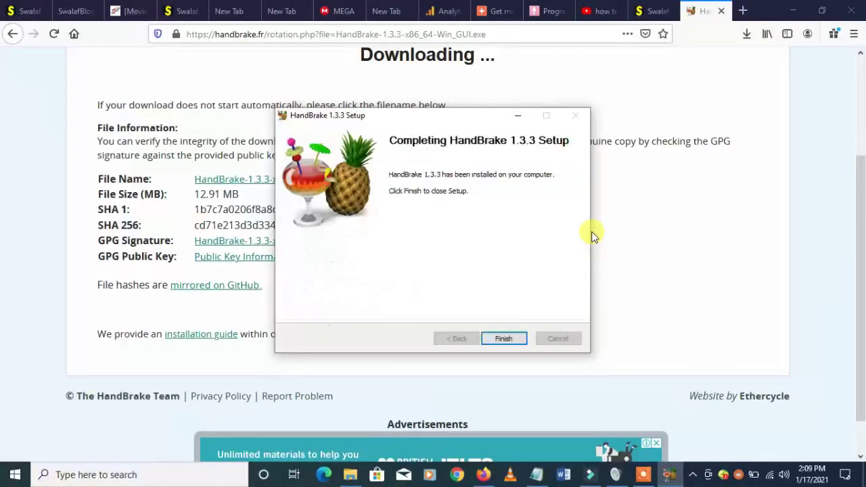
click(506, 339)
click(793, 9)
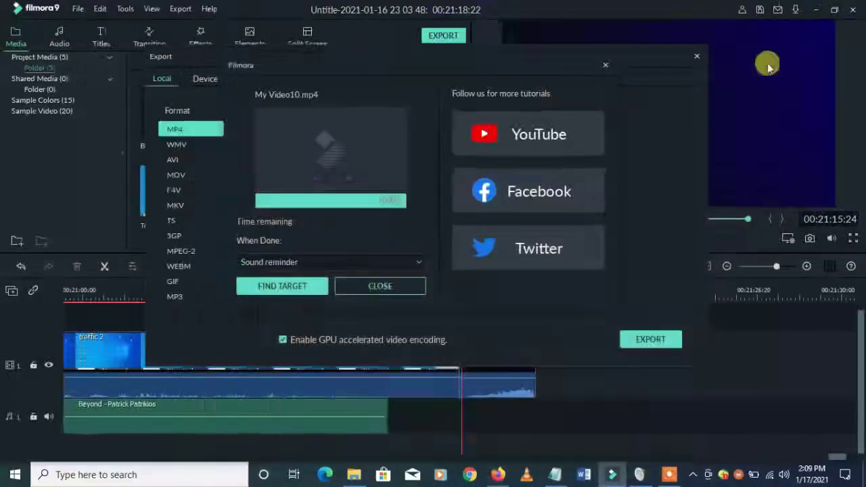
Close the finished Filmora export and its export settings, minimize Filmora, and close the Sound settings window
click(369, 284)
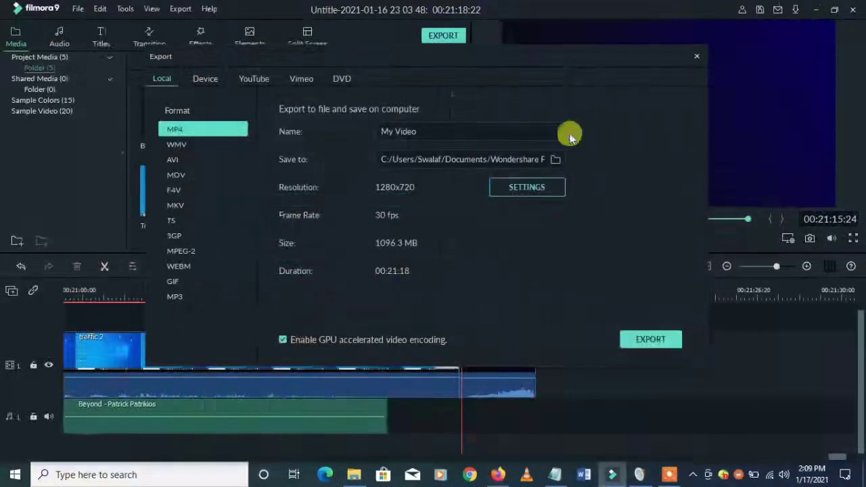
click(695, 56)
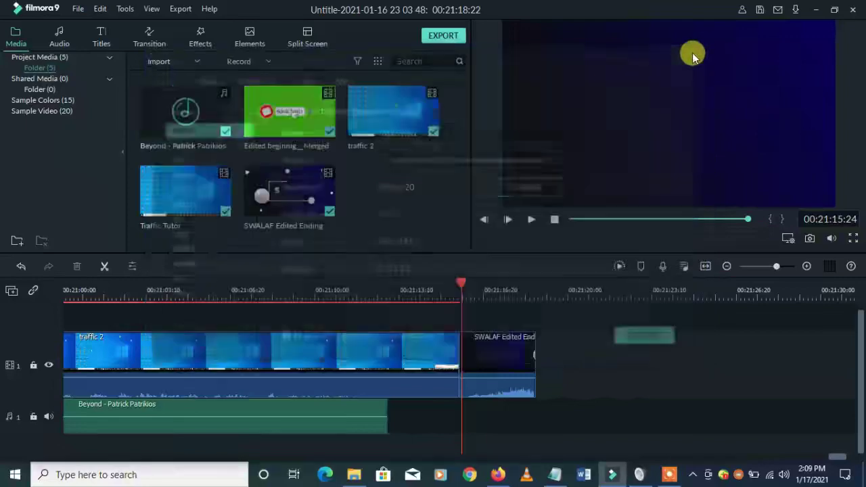
click(816, 10)
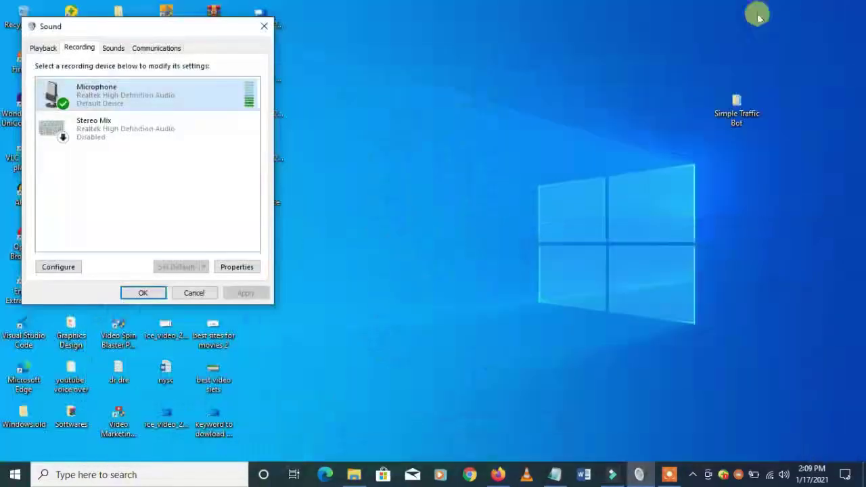
click(263, 27)
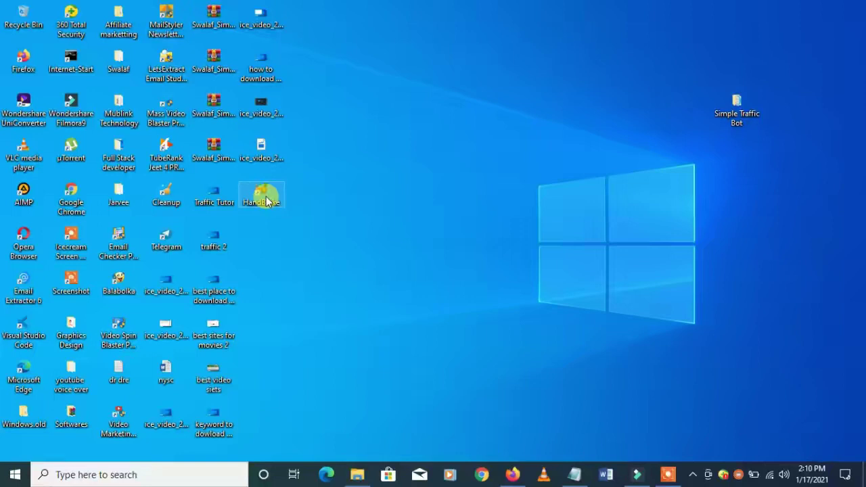
Launch HandBrake, look through the Desktop files in File Explorer and open the Downloads folder
click(603, 386)
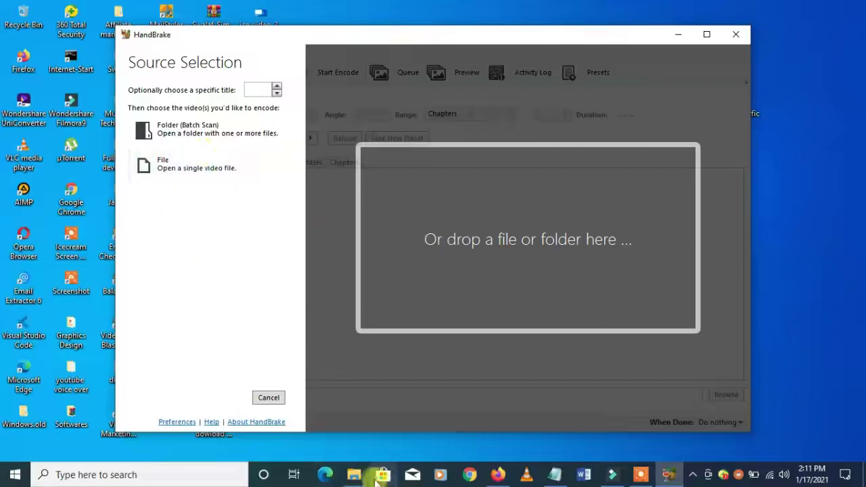
click(334, 428)
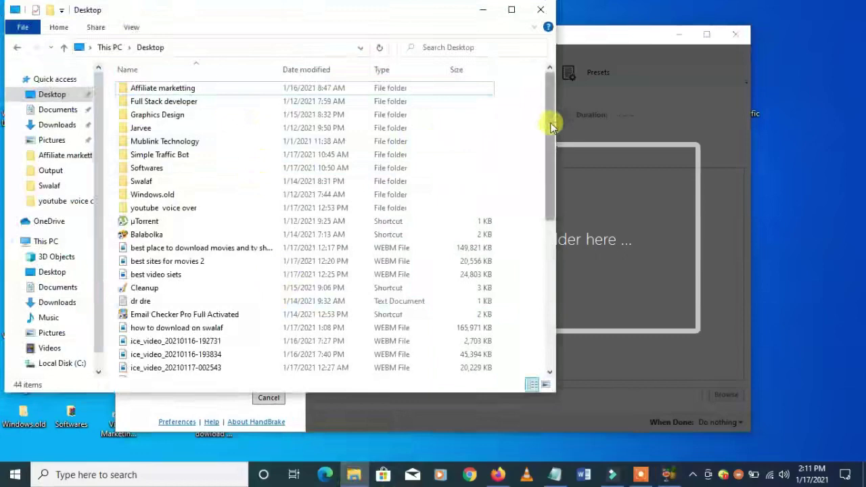
scroll(552, 126, down, 6)
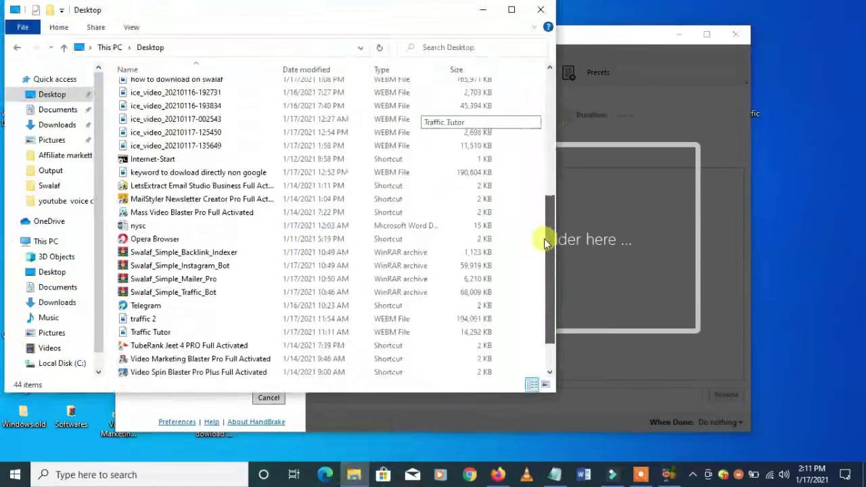
scroll(547, 244, down, 1)
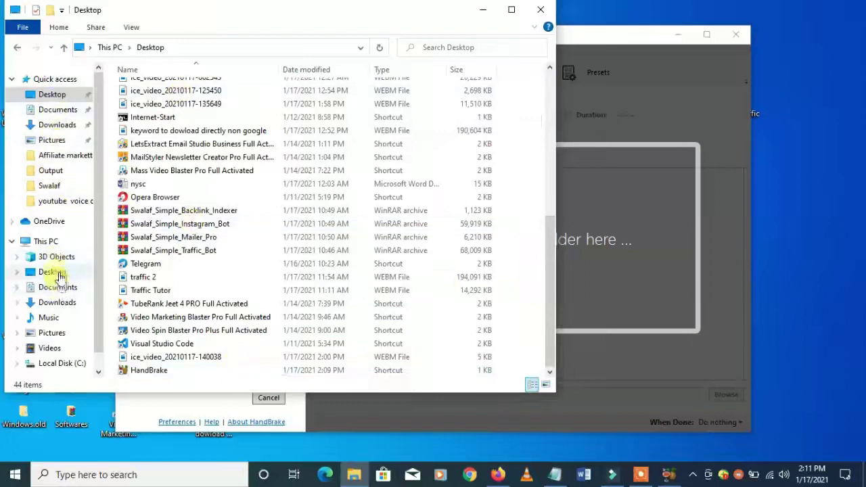
click(50, 303)
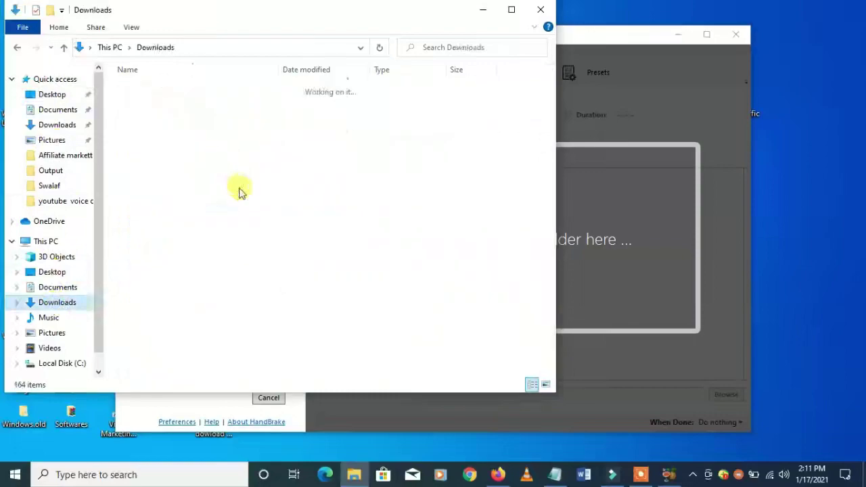
Load Onyx Equinox S01E06 - What She Carries from Downloads as the HandBrake source, and minimize both windows
drag(554, 109, 521, 282)
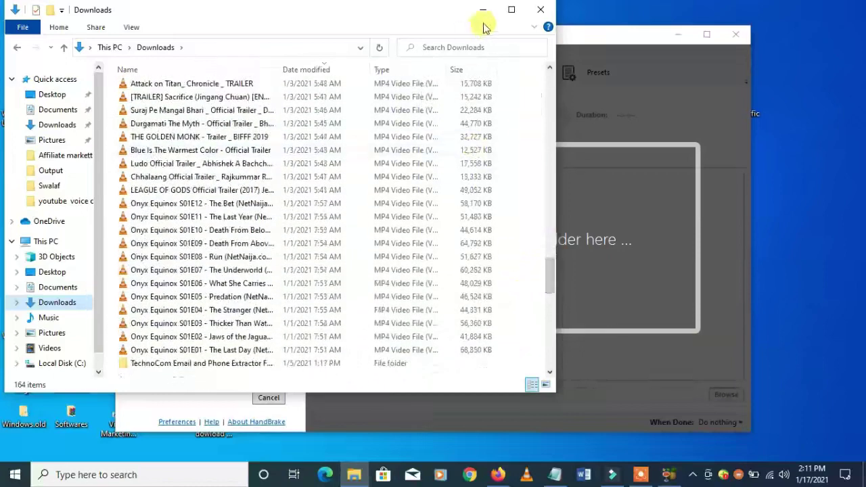
drag(360, 284, 528, 256)
click(362, 286)
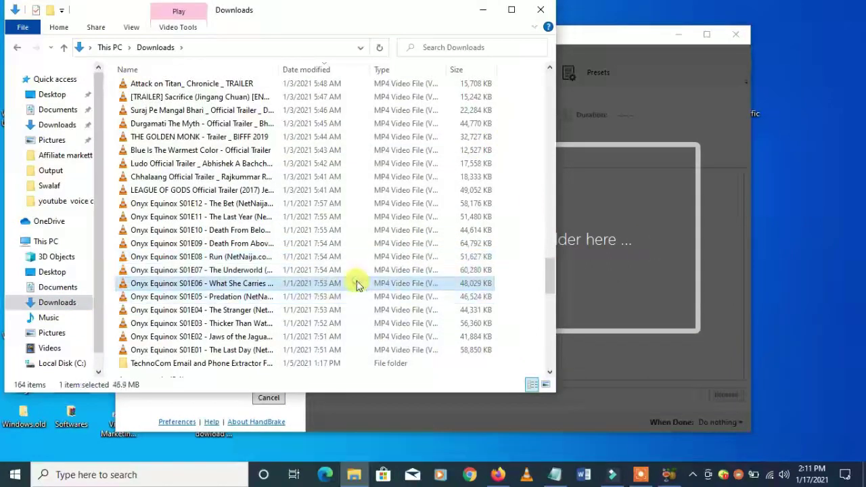
drag(355, 281, 632, 249)
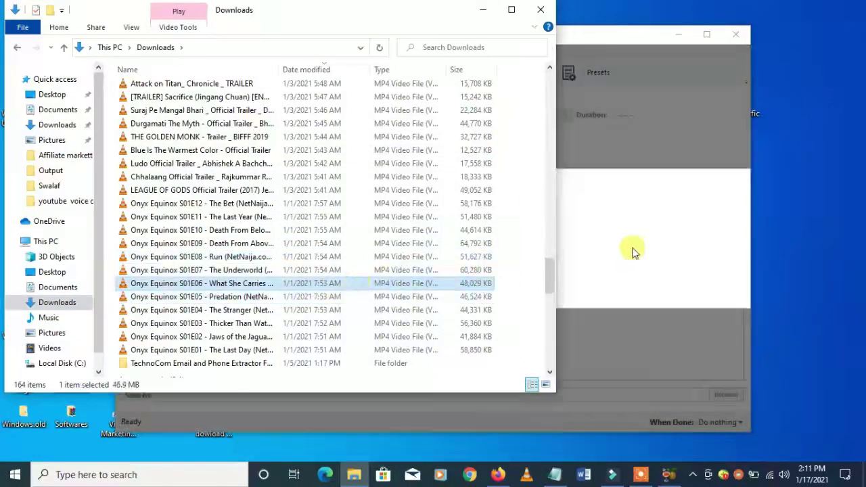
click(679, 33)
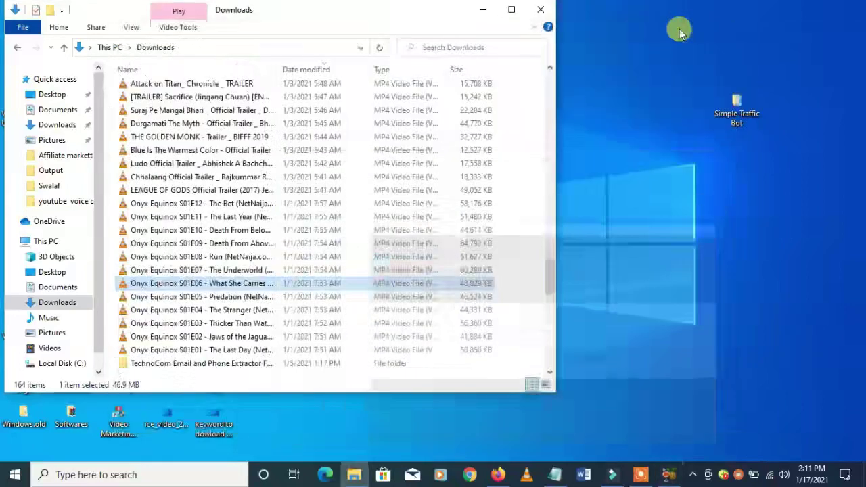
click(485, 15)
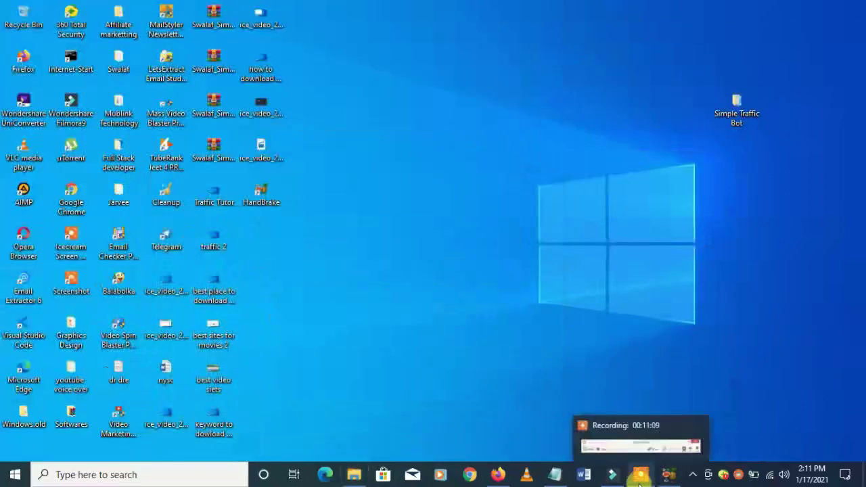
click(639, 476)
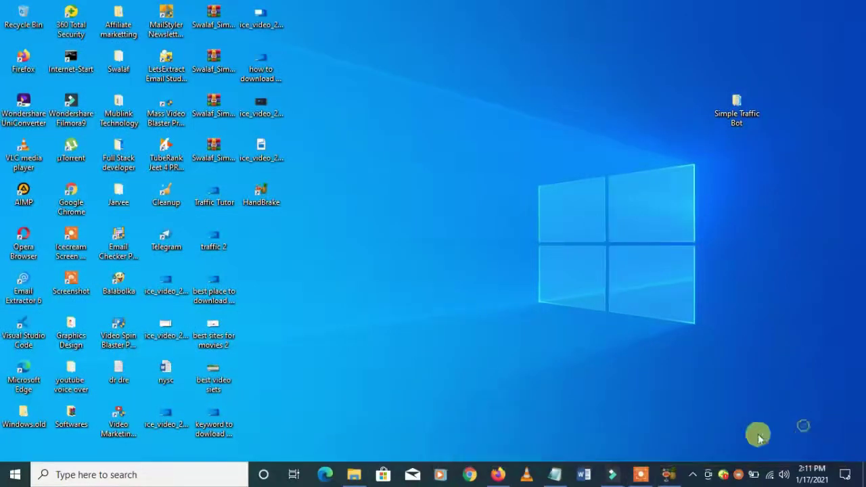
click(498, 474)
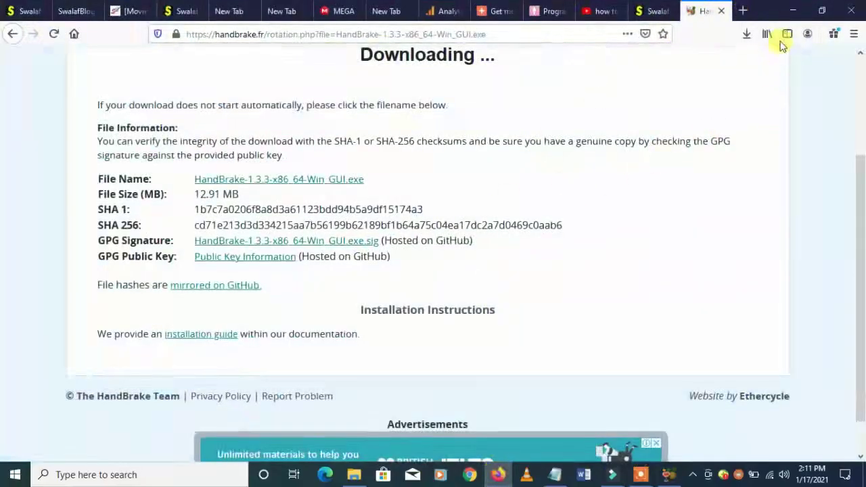
click(793, 11)
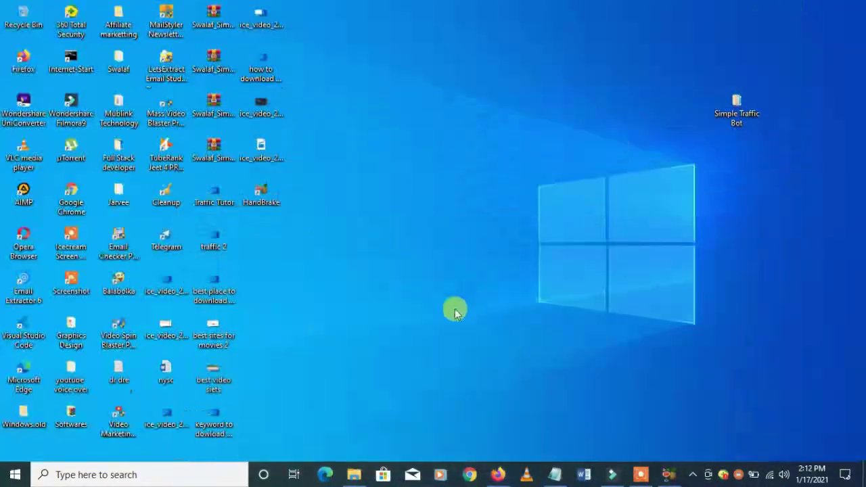
mouse_move(646, 477)
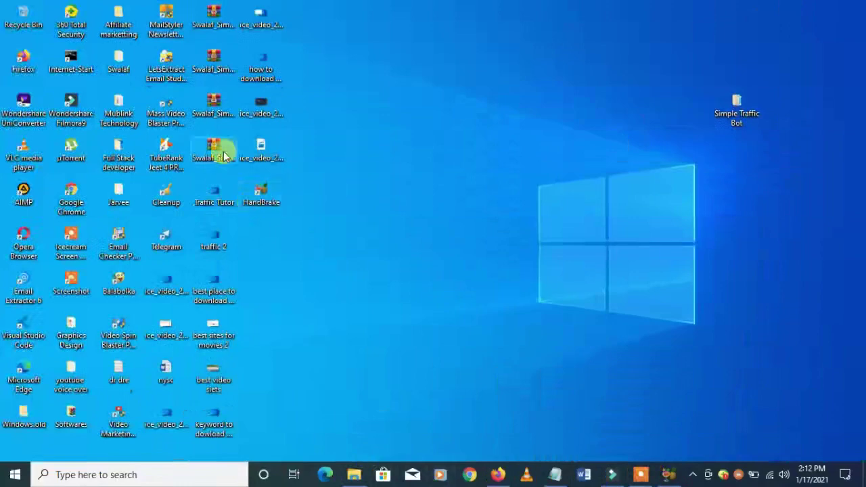
mouse_move(500, 477)
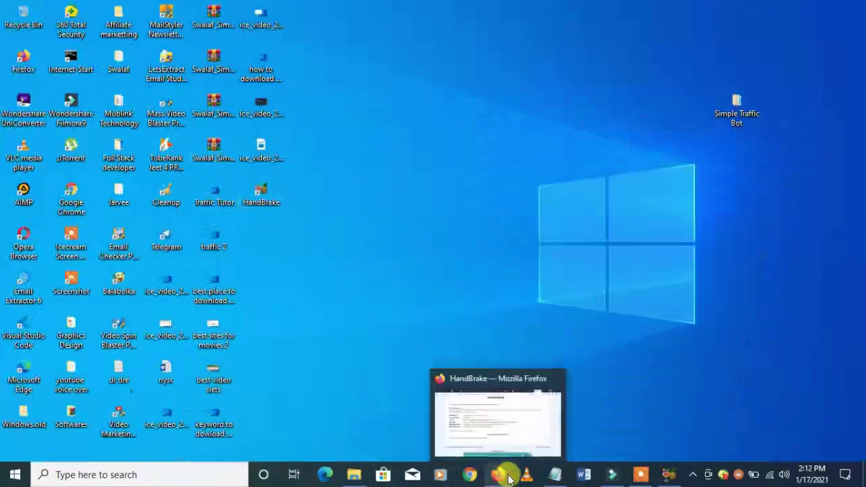
click(500, 426)
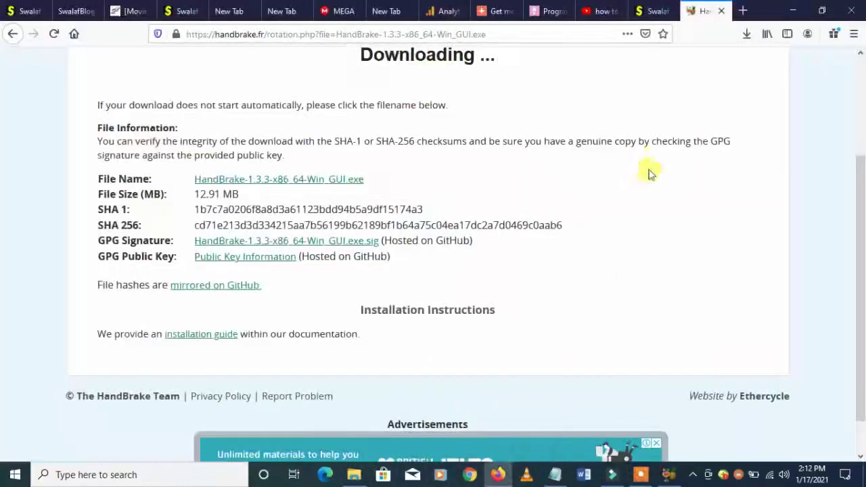
click(792, 10)
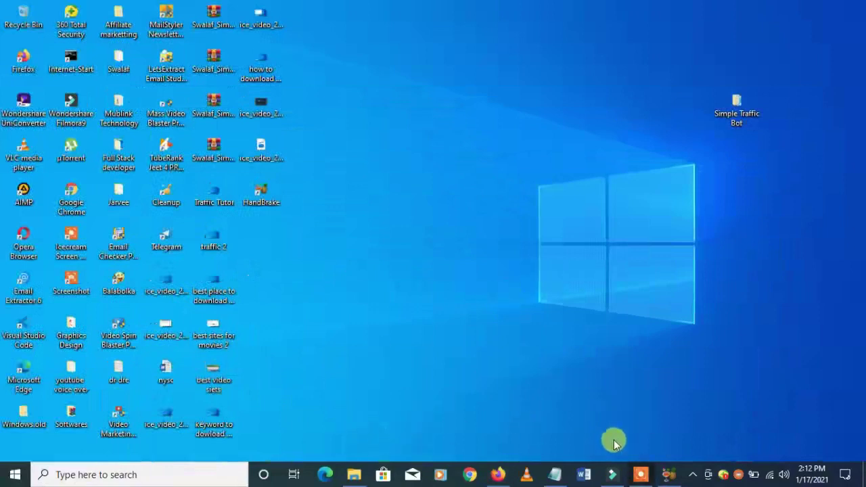
click(610, 474)
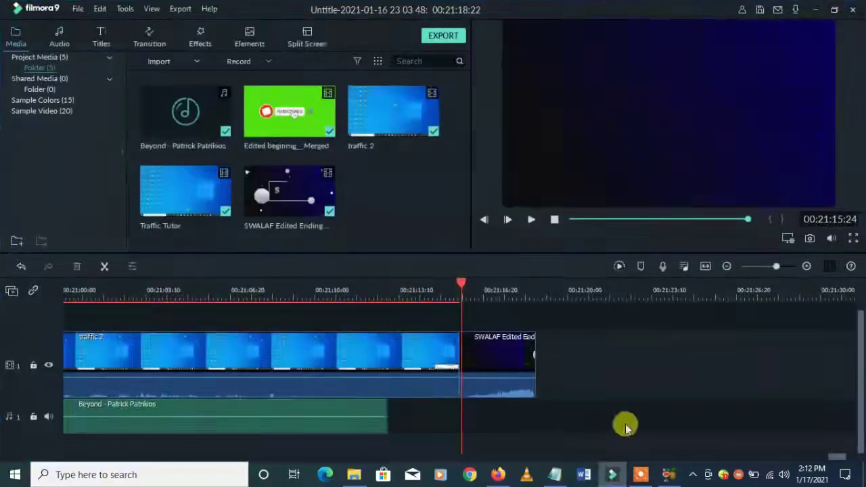
click(814, 11)
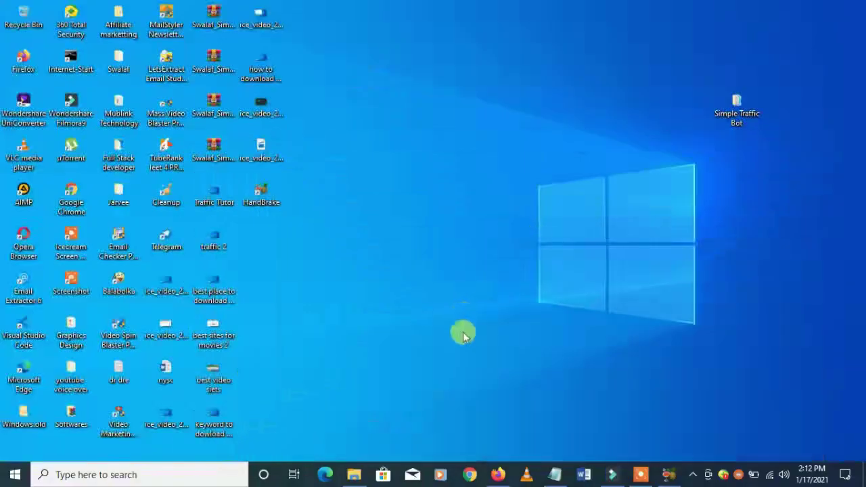
Bring the Downloads window and HandBrake back up, open HandBrake's source selection, and minimize HandBrake to reach the files
click(361, 475)
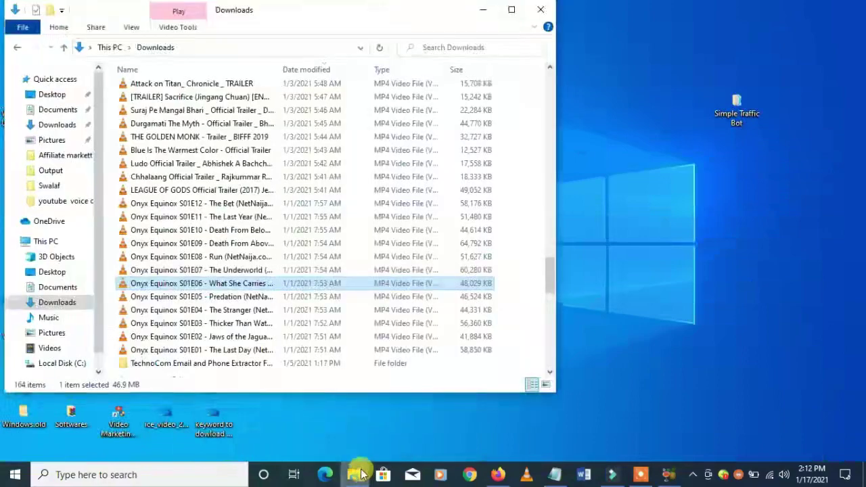
click(665, 477)
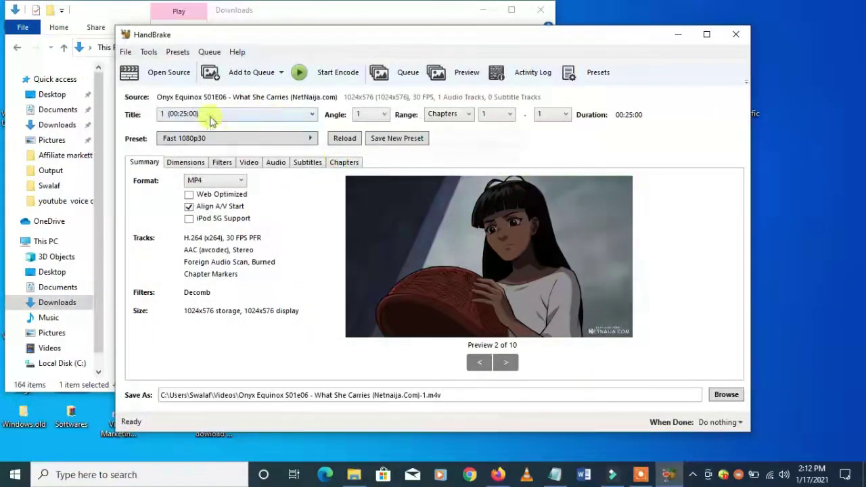
click(170, 74)
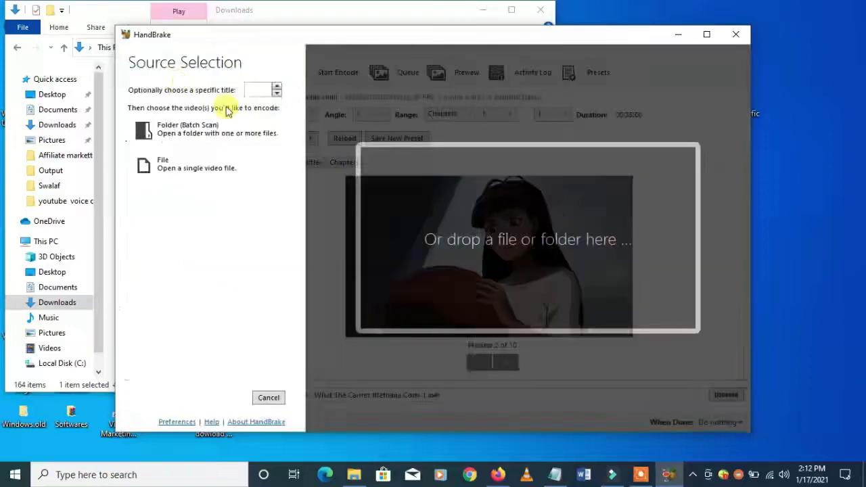
click(679, 33)
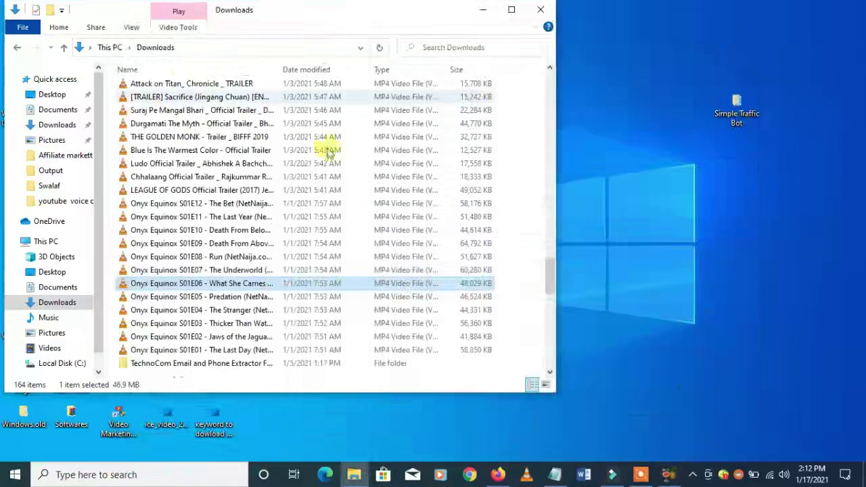
Load My Video10 from the Output folder of Wondershare Filmora 9 in Documents into HandBrake, and check the source selection options
click(62, 111)
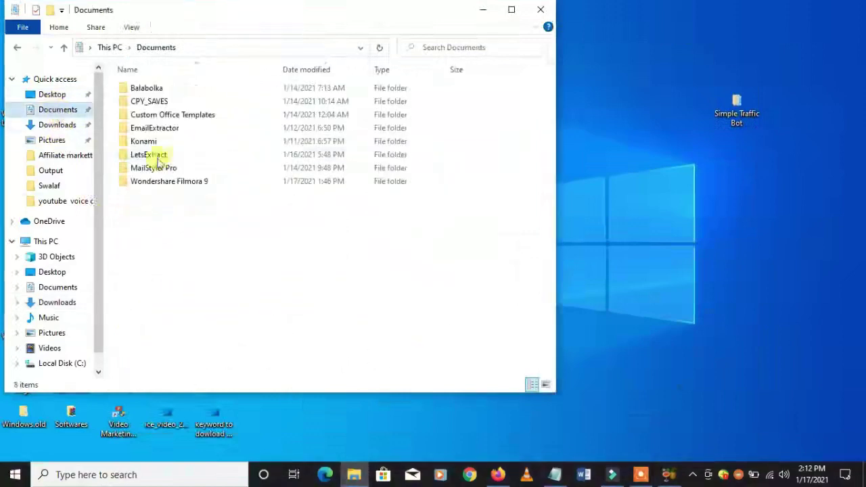
double_click(180, 183)
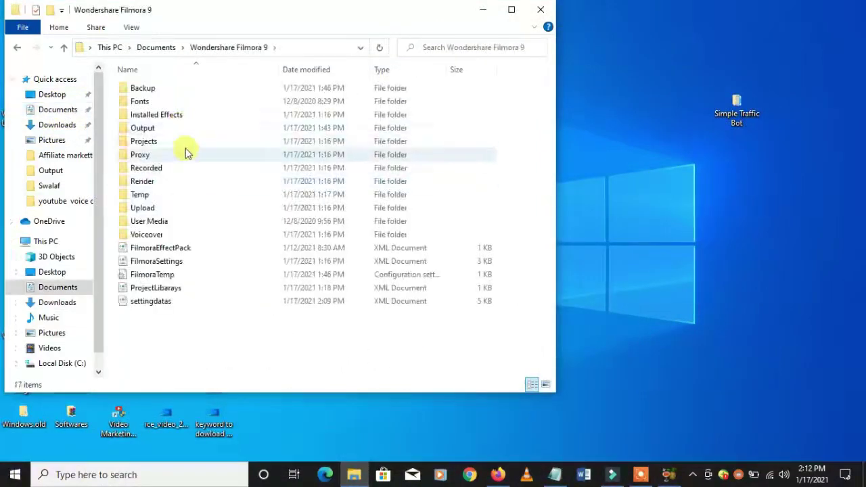
double_click(187, 130)
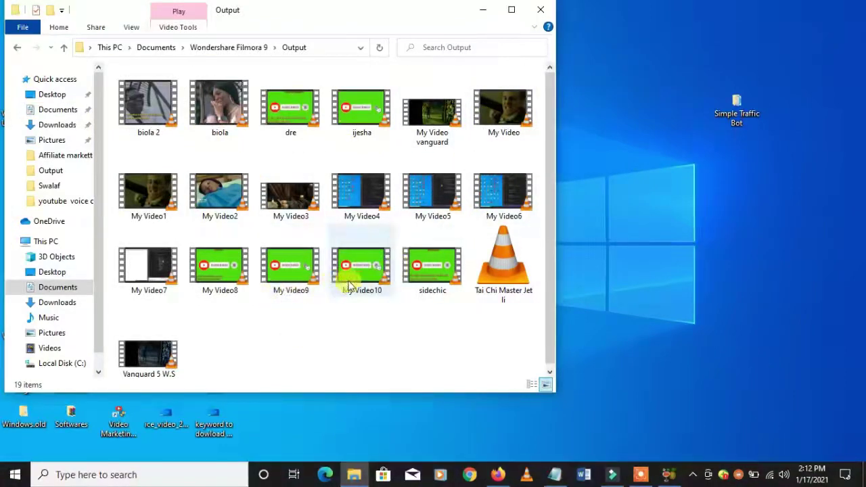
click(376, 271)
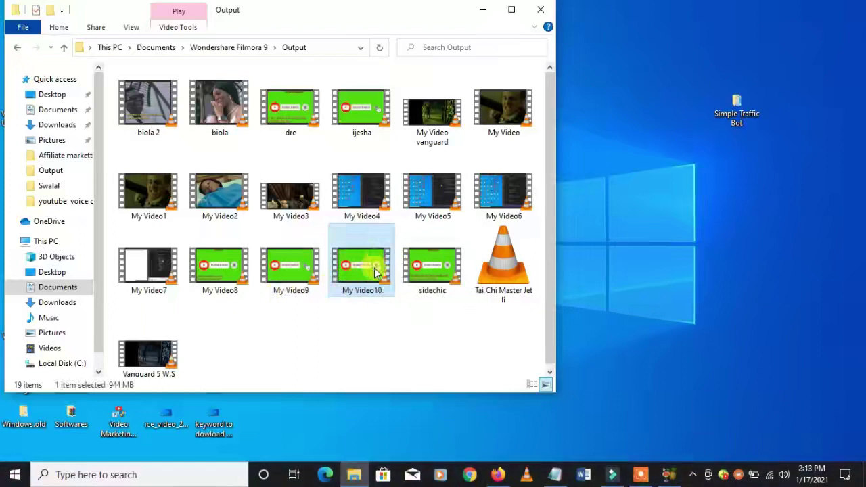
double_click(331, 250)
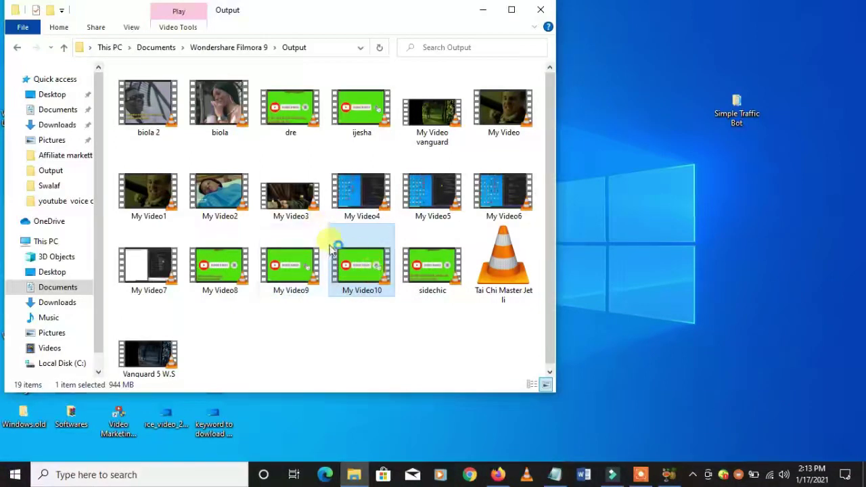
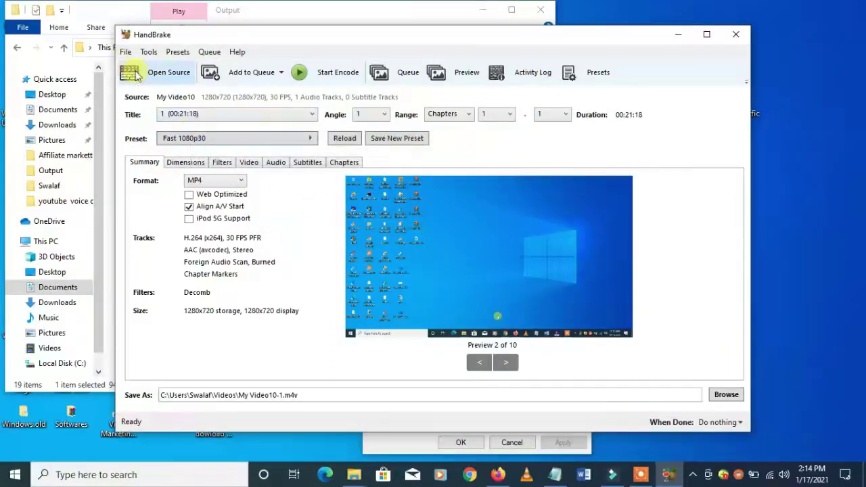
click(137, 76)
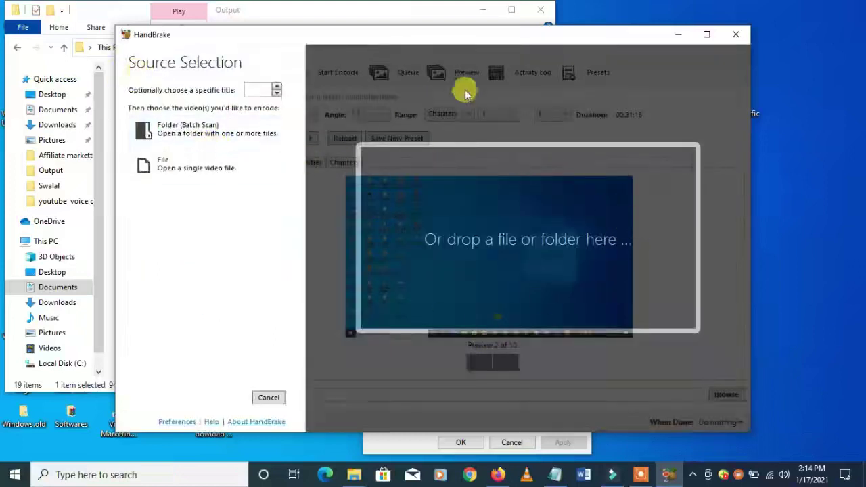
click(271, 398)
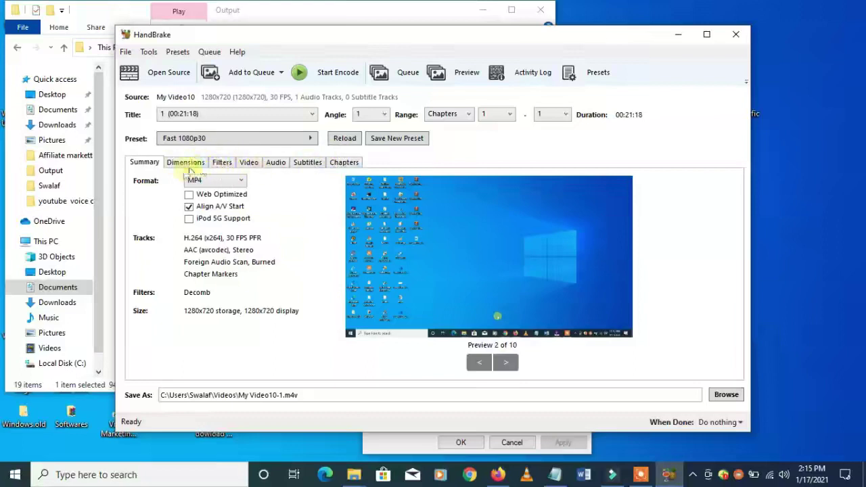
Switch the output format to MKV and set it back to MP4
click(235, 185)
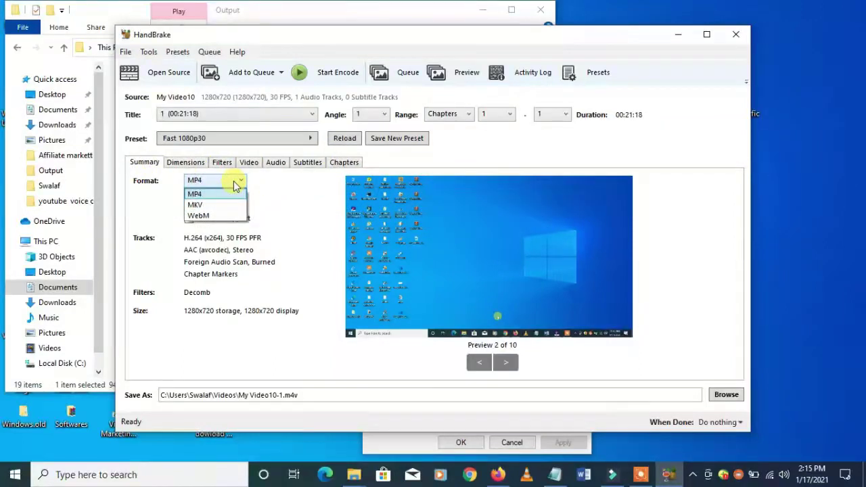
click(224, 210)
click(221, 183)
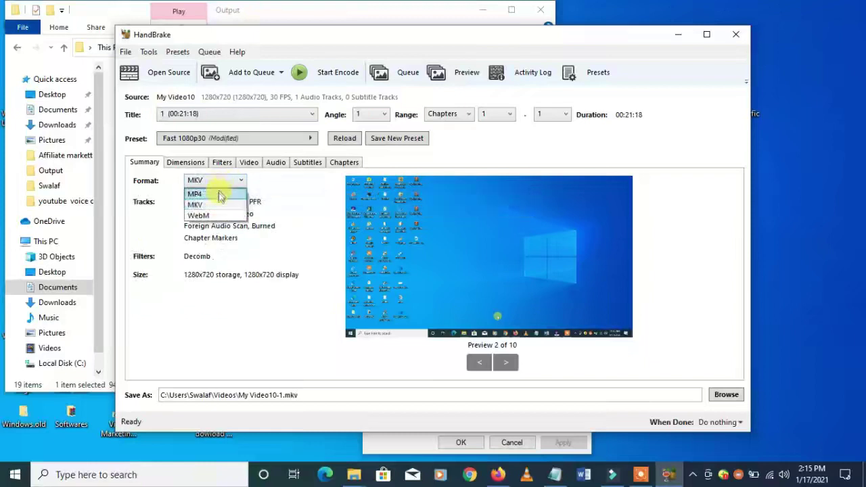
click(218, 194)
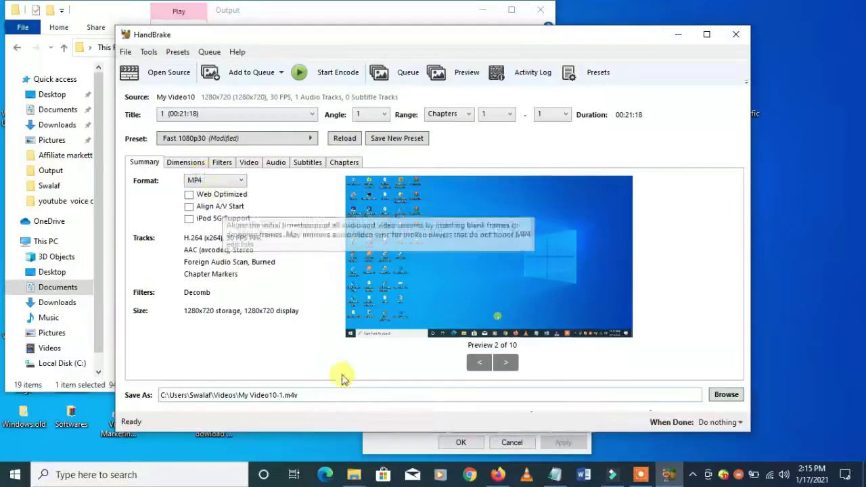
Rename the destination file in the Videos folder as Traffic_tutorial.mp4
click(336, 398)
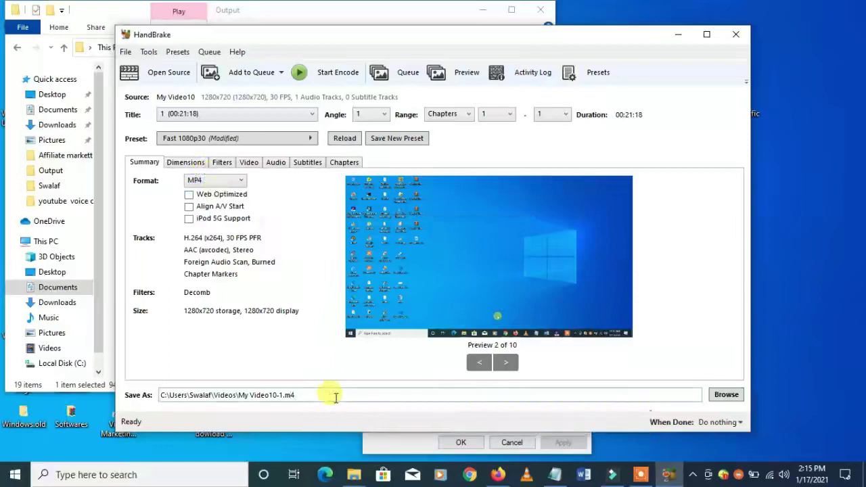
text(p)
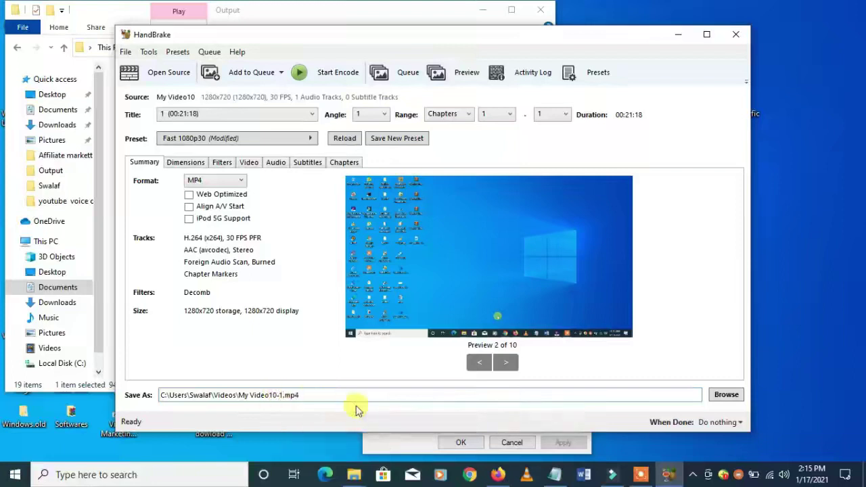
key(BackSpace)
key(BackSpace)
key(BackSpace)
key(BackSpace)
key(BackSpace)
key(BackSpace)
text(Traf)
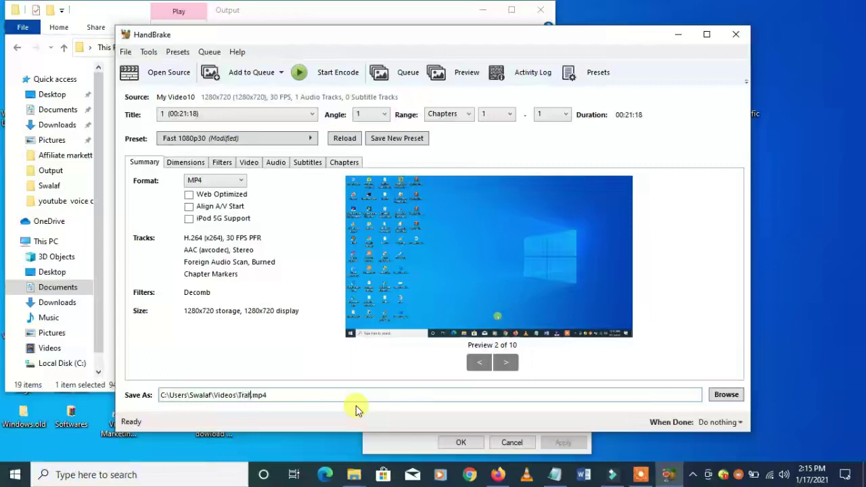
text(i)
key(BackSpace)
text(fic)
text( t)
key(BackSpace)
key(BackSpace)
text(_tutorial)
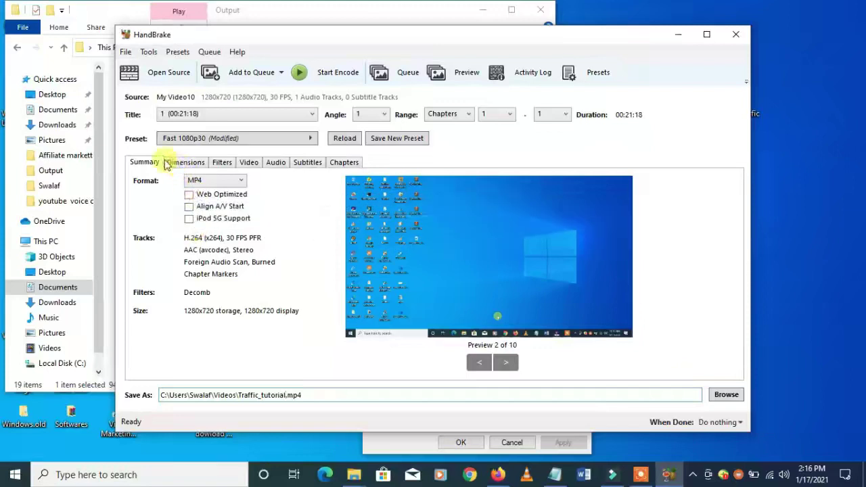
Enable Align A/V Start and review the video's dimension and filter settings
click(189, 207)
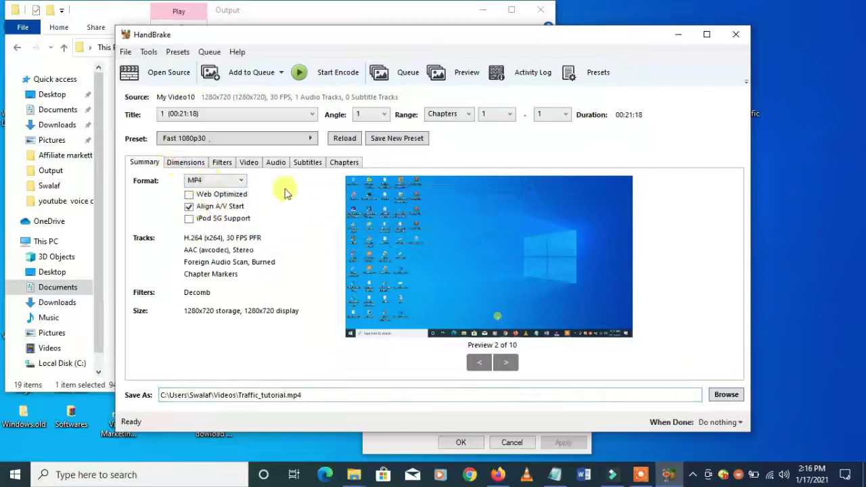
click(187, 165)
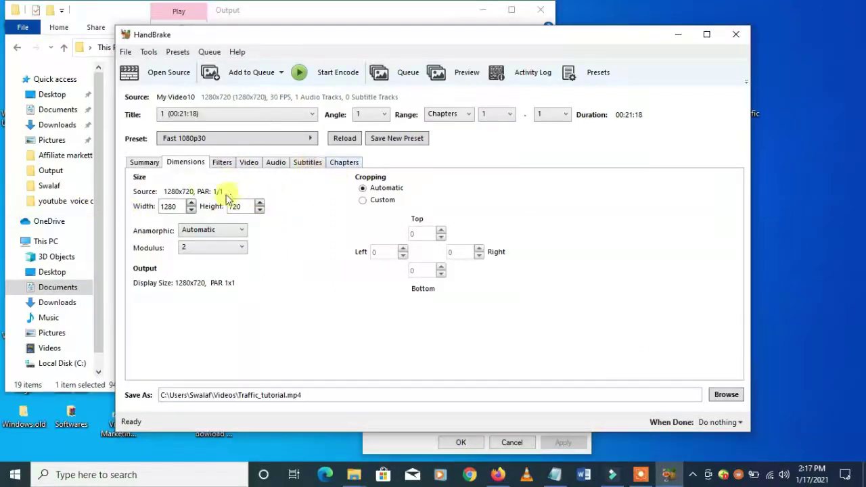
click(222, 167)
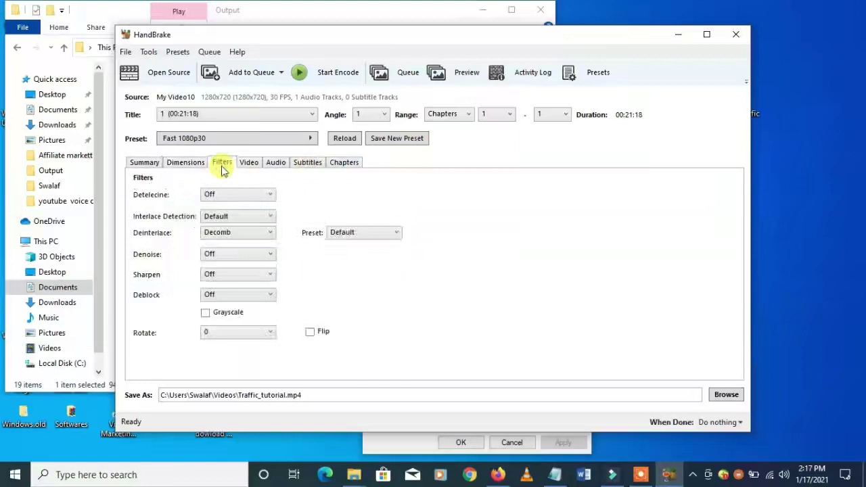
Set the video's constant quality to RF 35 and the video codec to H.265 (x265)
click(250, 165)
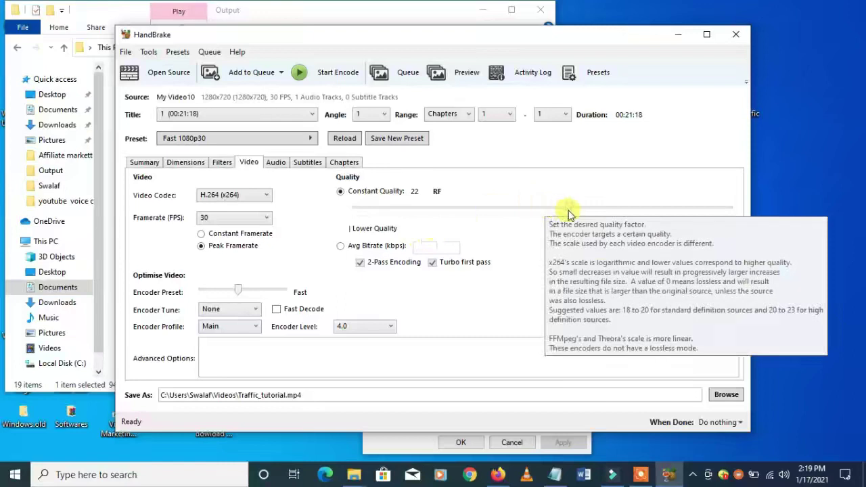
drag(569, 214, 472, 213)
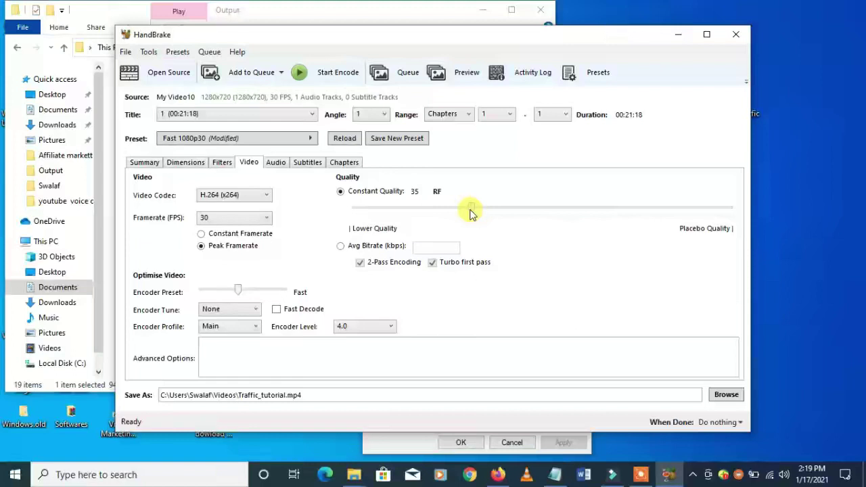
click(253, 197)
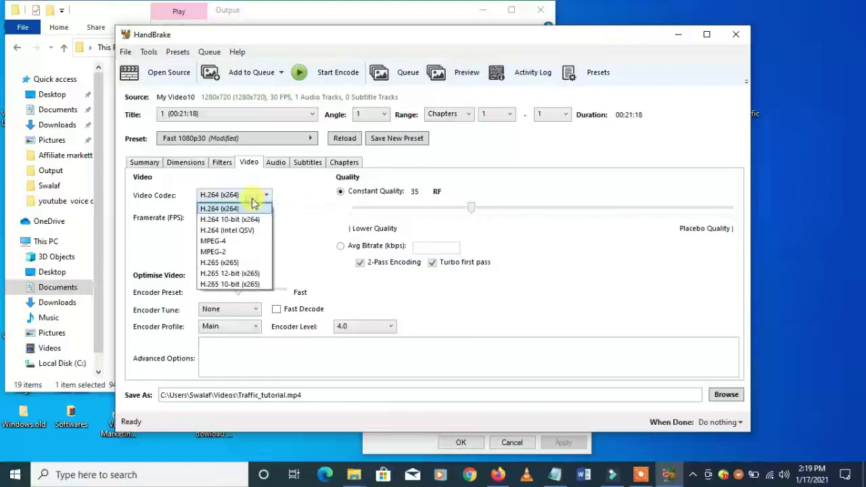
click(255, 263)
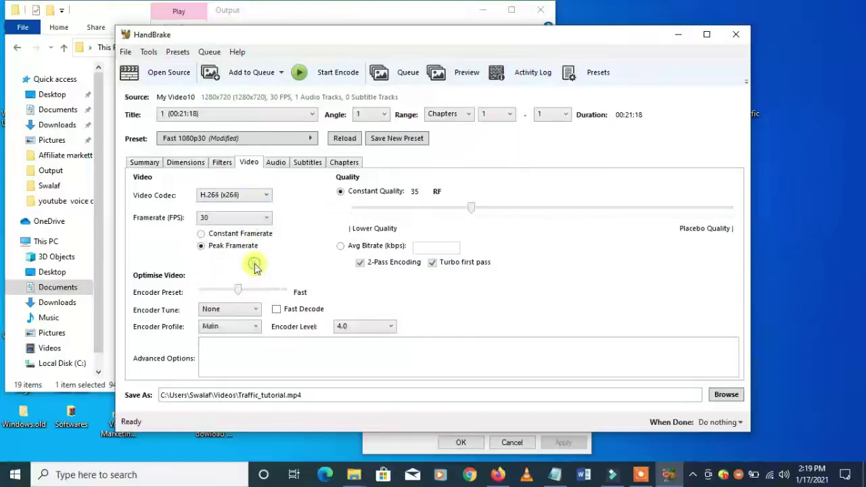
Set the video framerate to Same as source and make it a constant framerate
click(247, 218)
scroll(264, 237, up, 1)
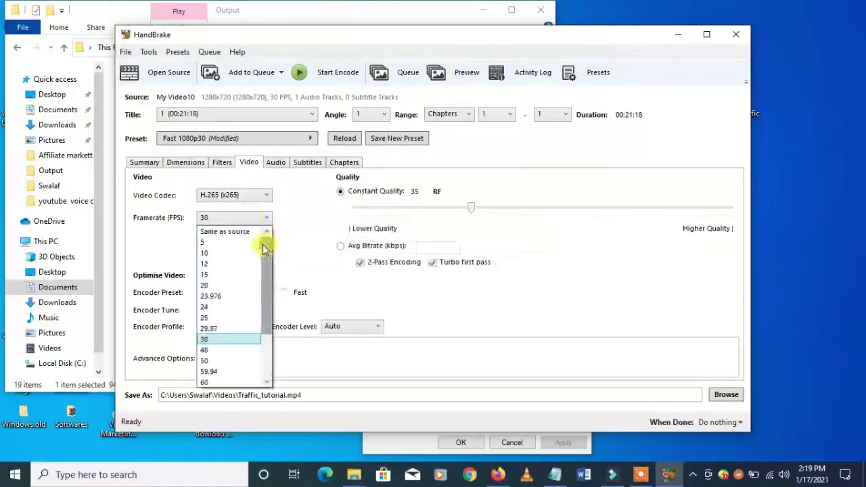
click(257, 232)
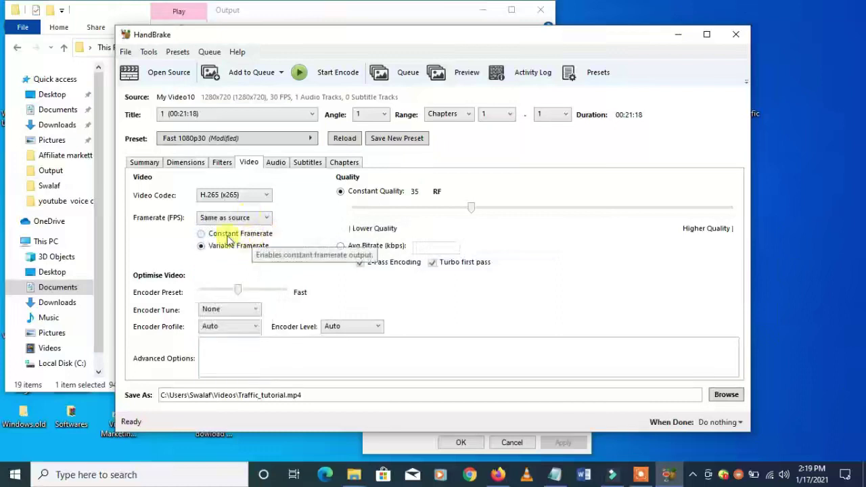
click(228, 236)
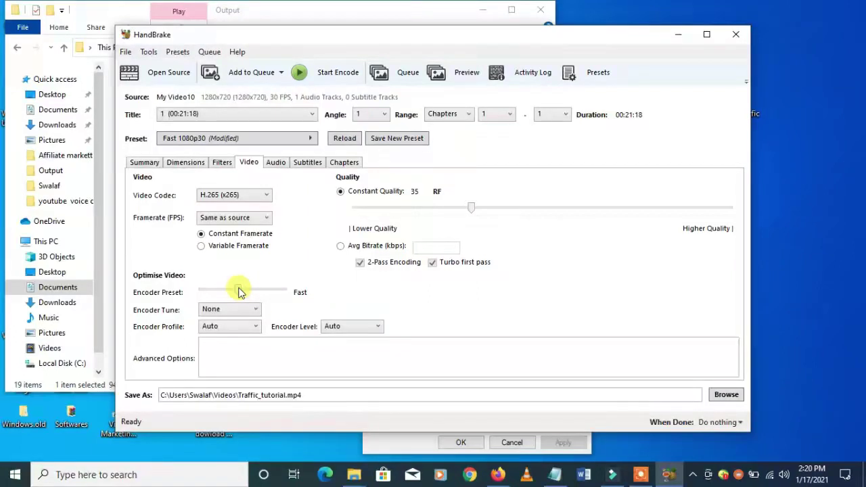
Set the encoder preset to Medium and the encoder profile to Main
drag(240, 291, 255, 292)
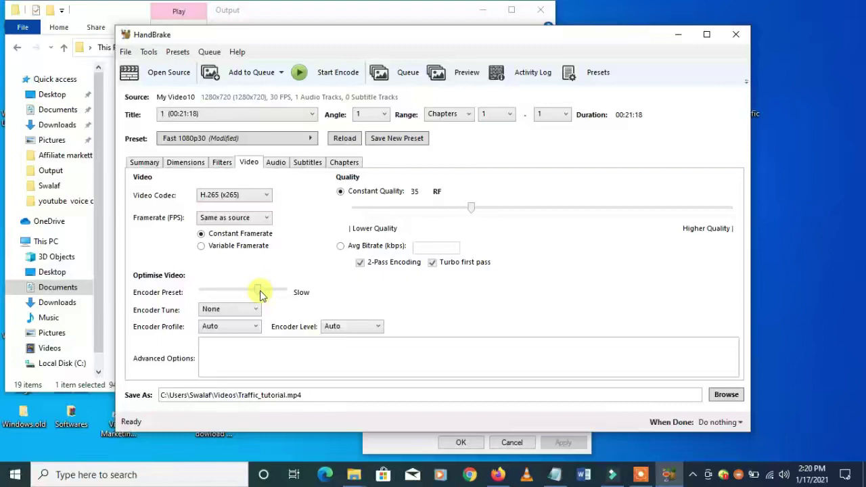
drag(261, 294, 270, 298)
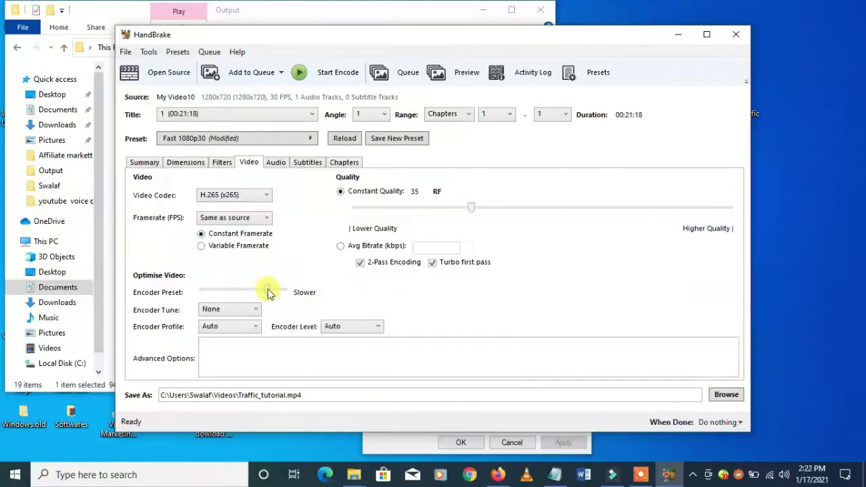
drag(268, 292, 254, 290)
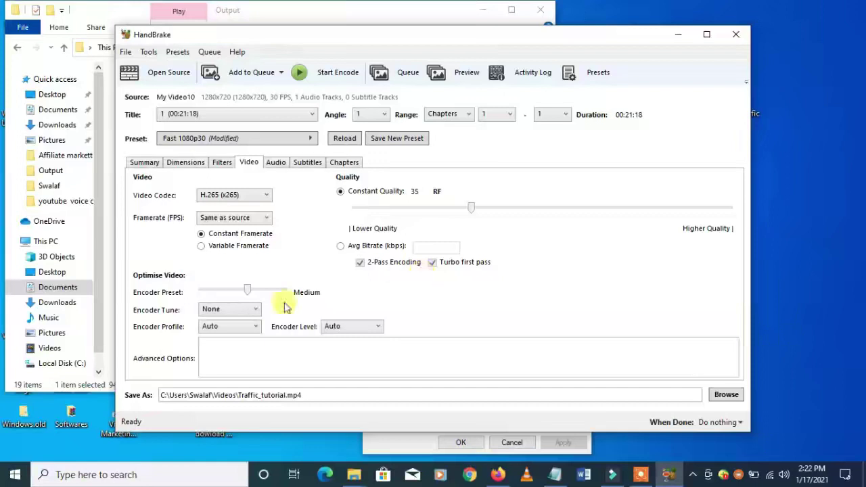
click(245, 328)
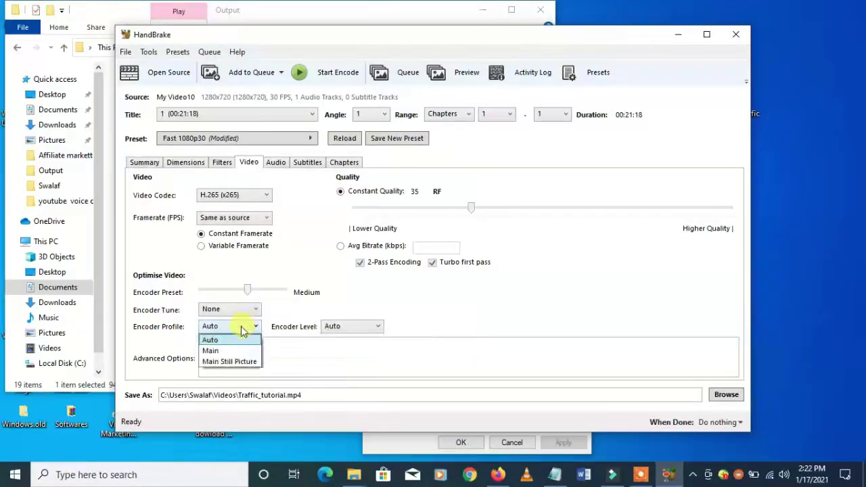
click(226, 351)
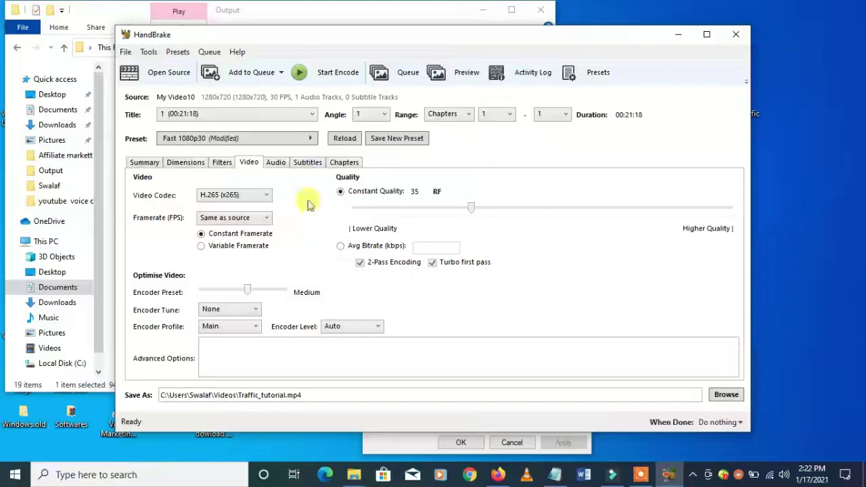
Review the audio track's mixdown and codec options, keeping Stereo and AAC (avcodec)
click(296, 168)
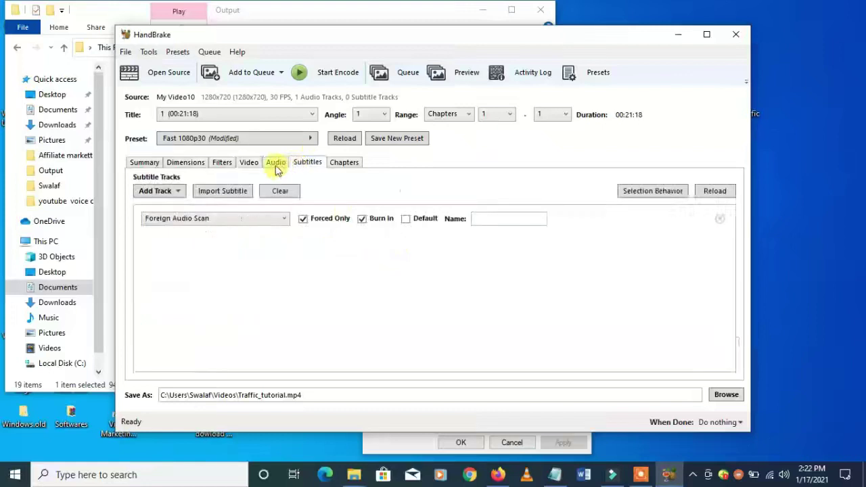
click(276, 167)
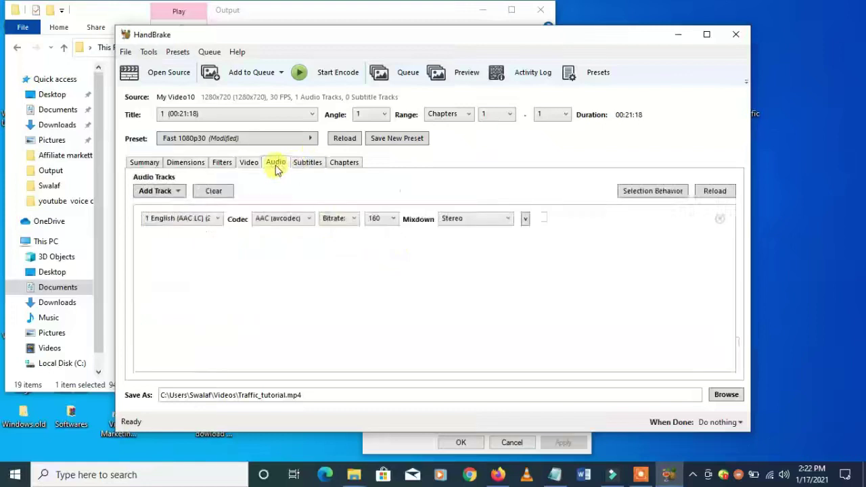
click(493, 224)
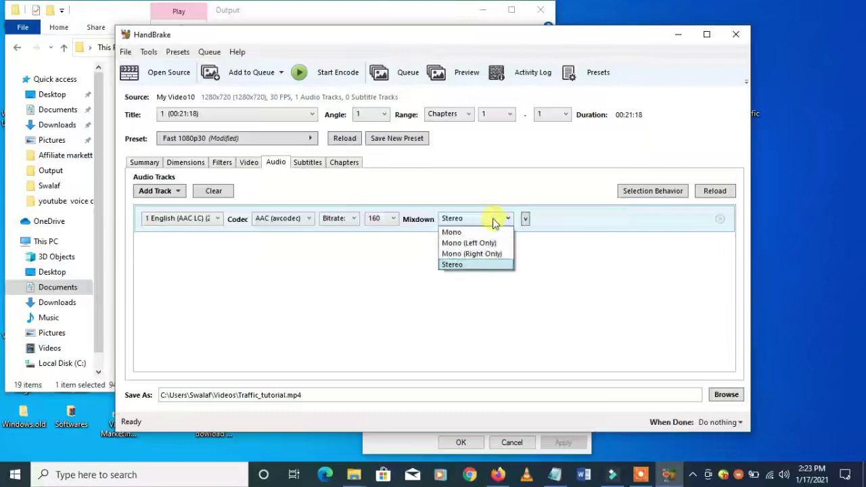
click(494, 224)
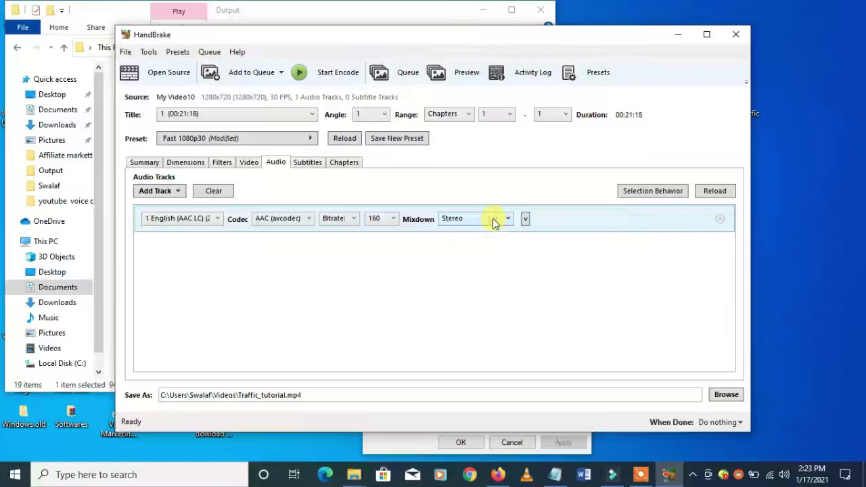
click(296, 220)
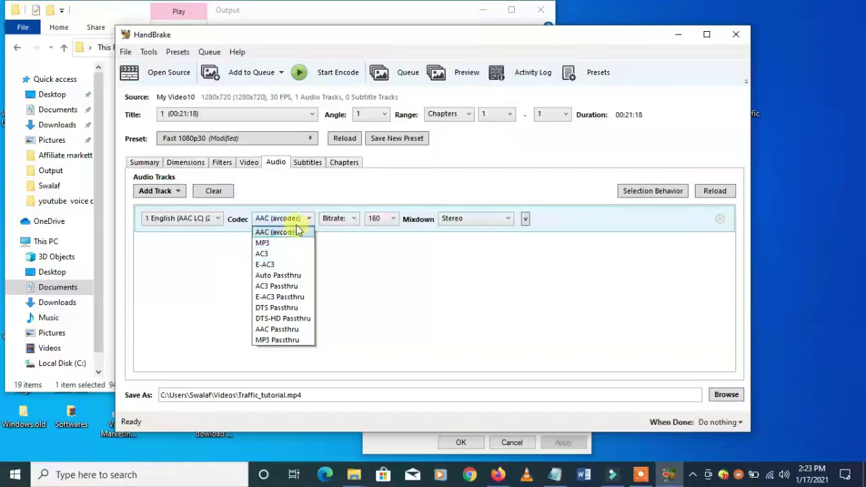
click(297, 232)
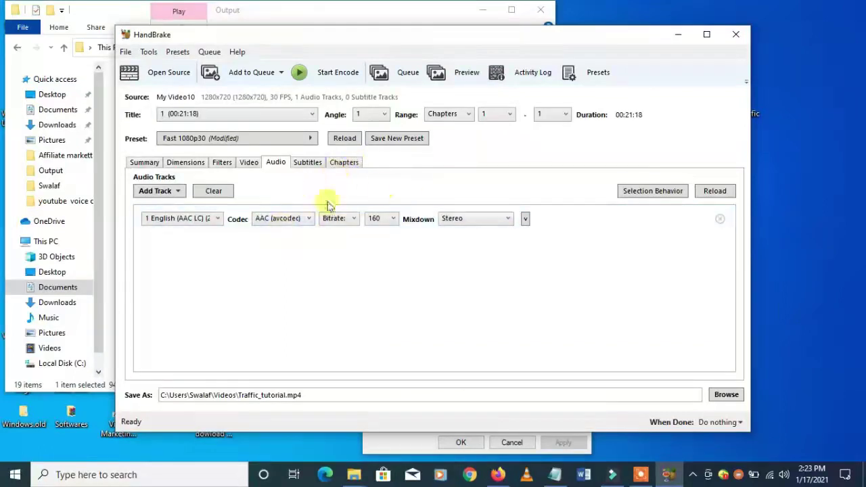
Check the chapter and subtitle settings and start encoding the video
click(338, 169)
click(306, 163)
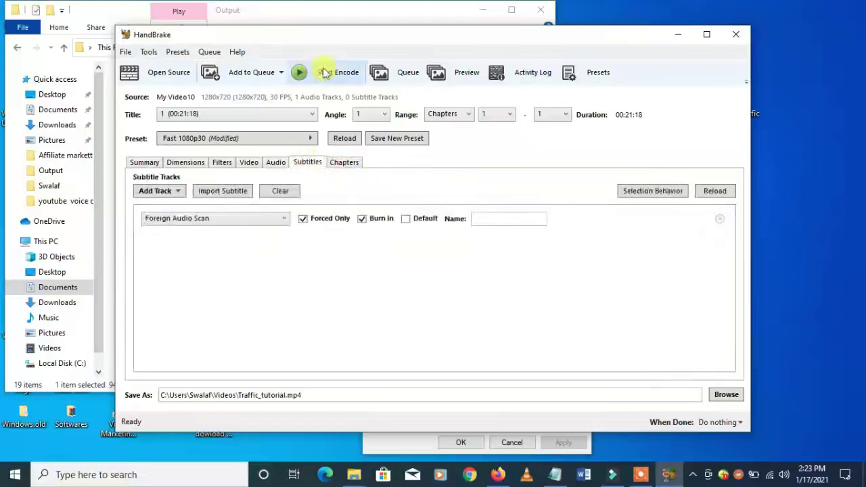
click(325, 72)
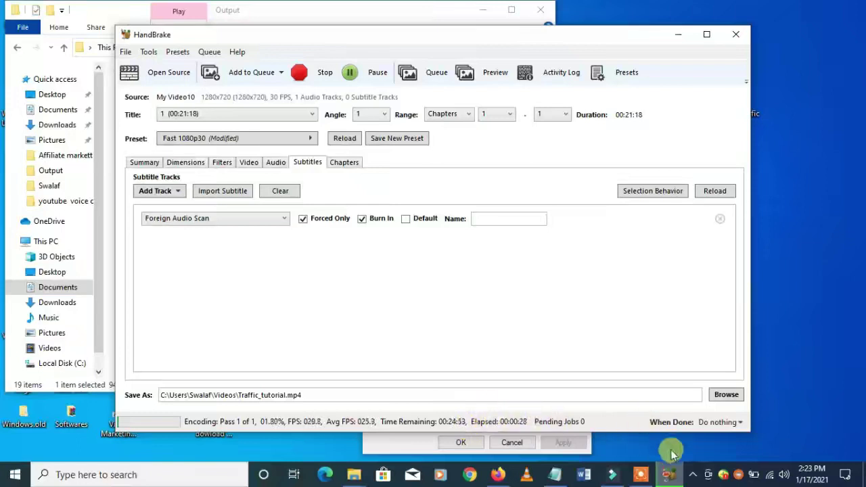
mouse_move(668, 474)
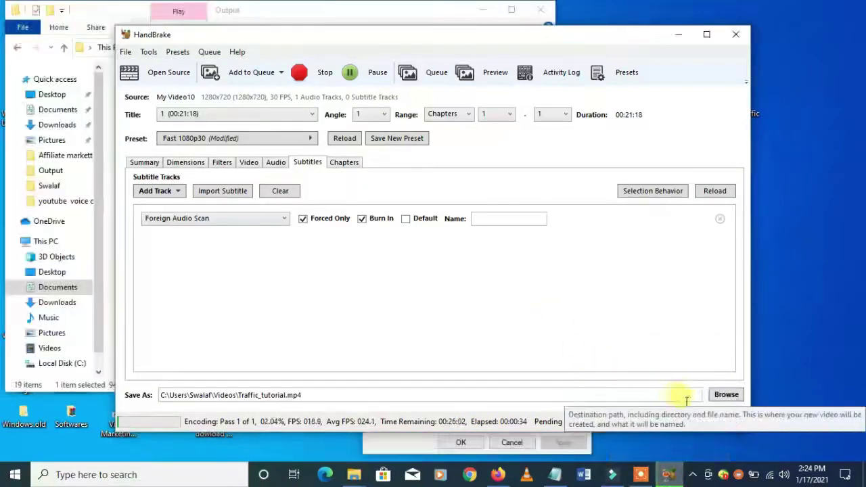
click(640, 474)
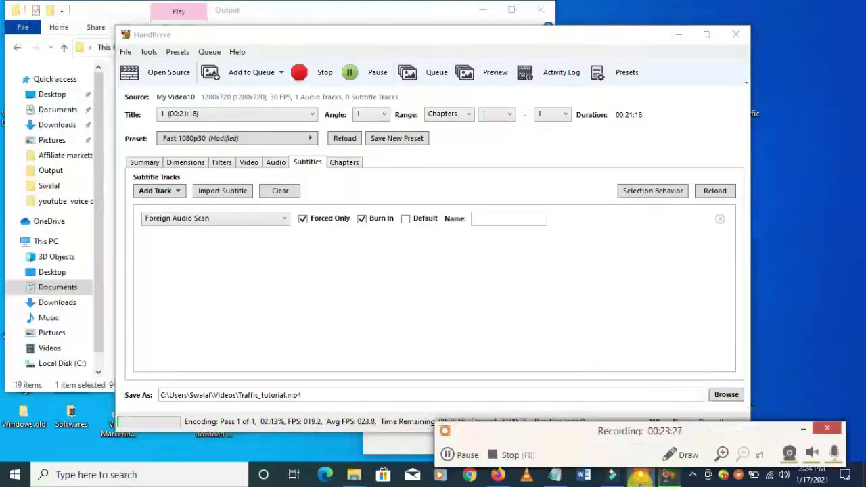
click(509, 456)
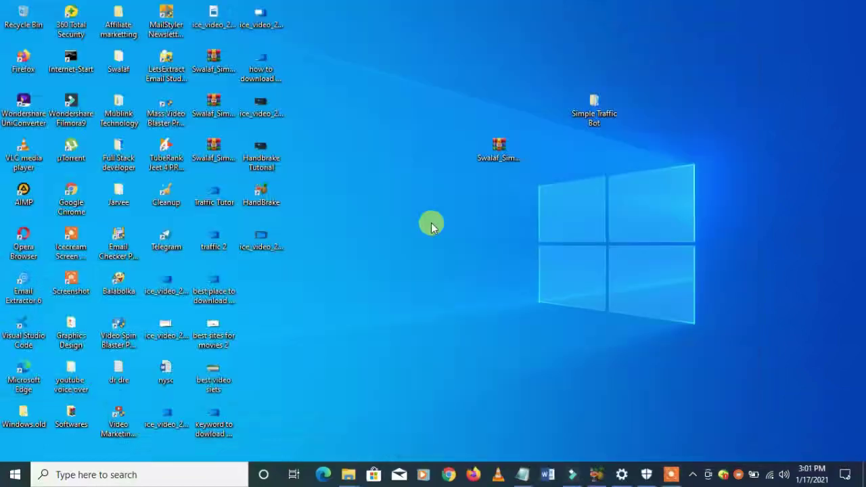
Bring up HandBrake to check the encoding status and minimize its window
click(600, 466)
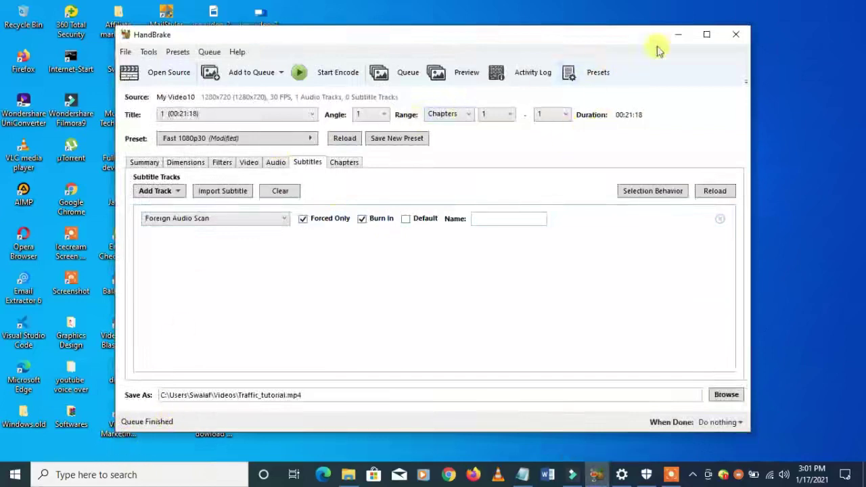
click(677, 34)
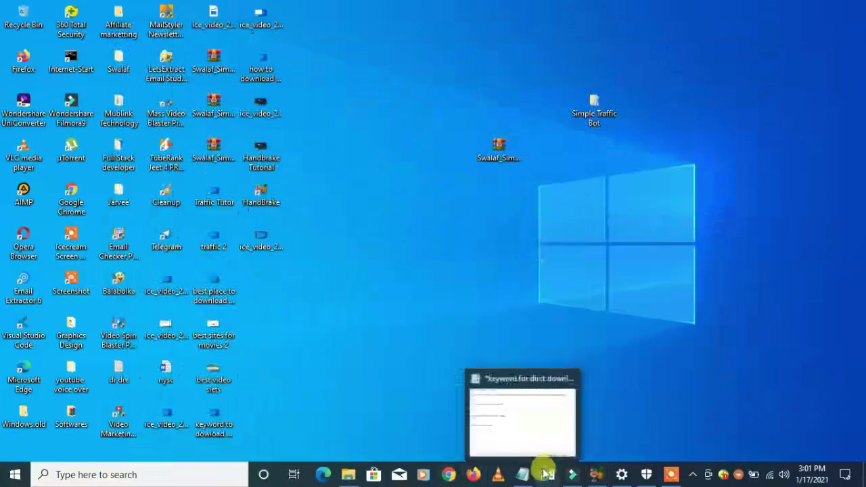
Check the finished queue in HandBrake and locate the encoded Traffic_tutorial file in the Videos folder of File Explorer
click(593, 476)
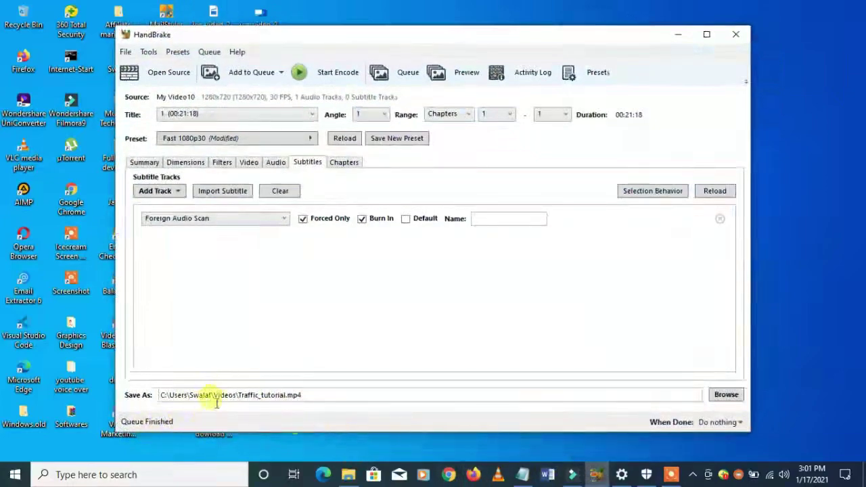
click(350, 474)
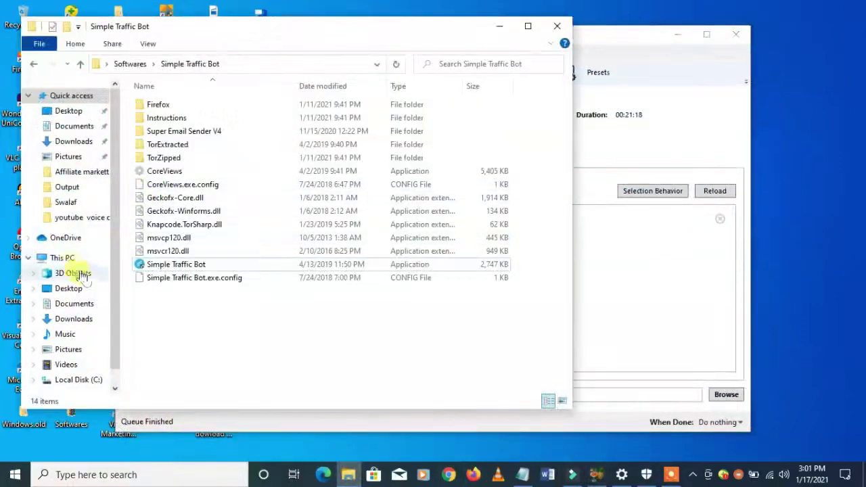
click(64, 258)
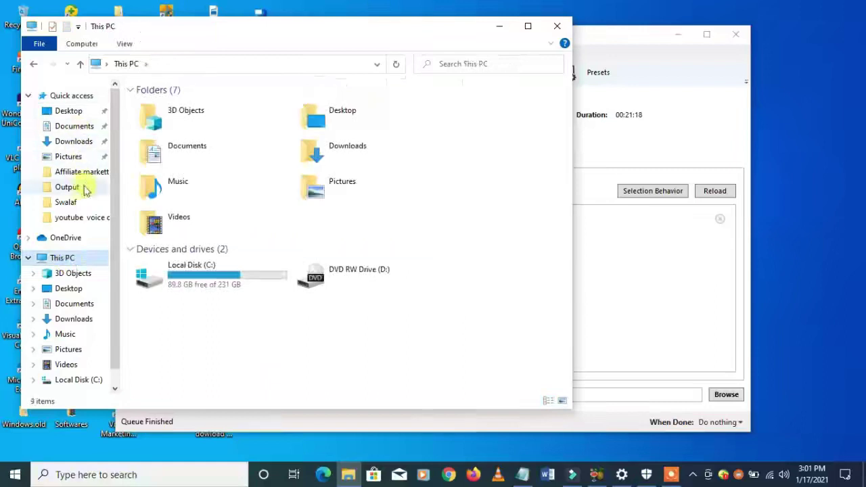
click(66, 364)
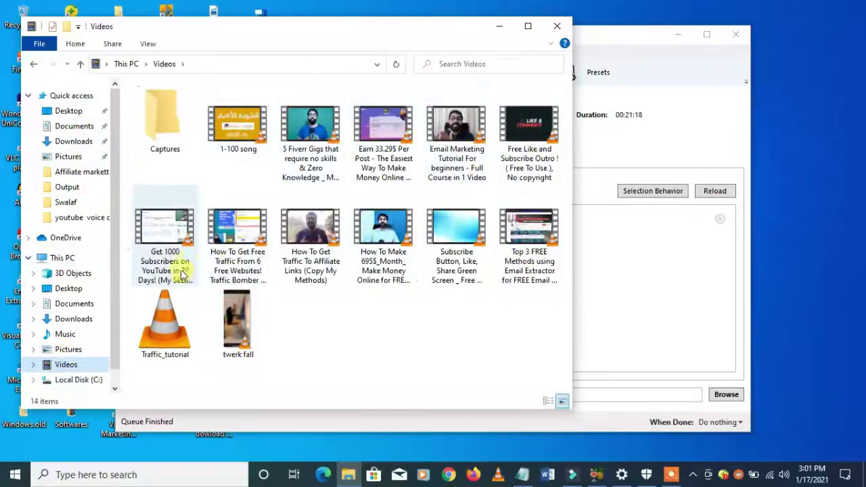
click(161, 334)
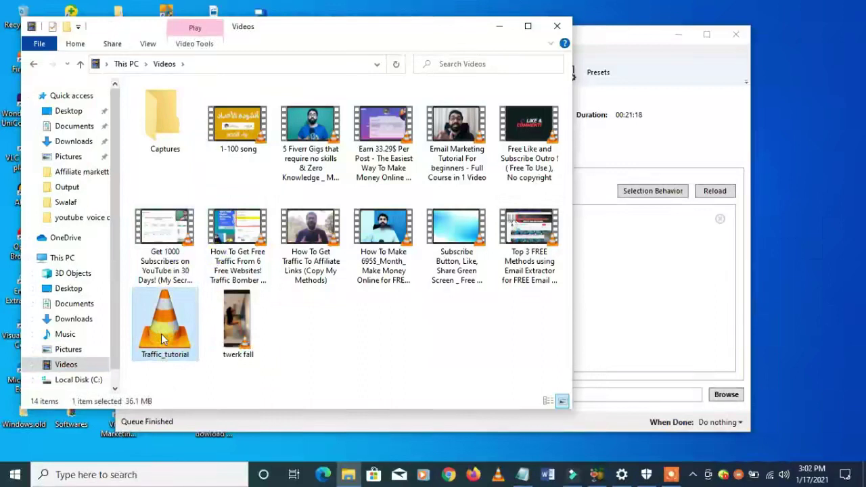
Play Traffic_tutorial briefly in VLC media player and close the player
click(180, 356)
double_click(179, 355)
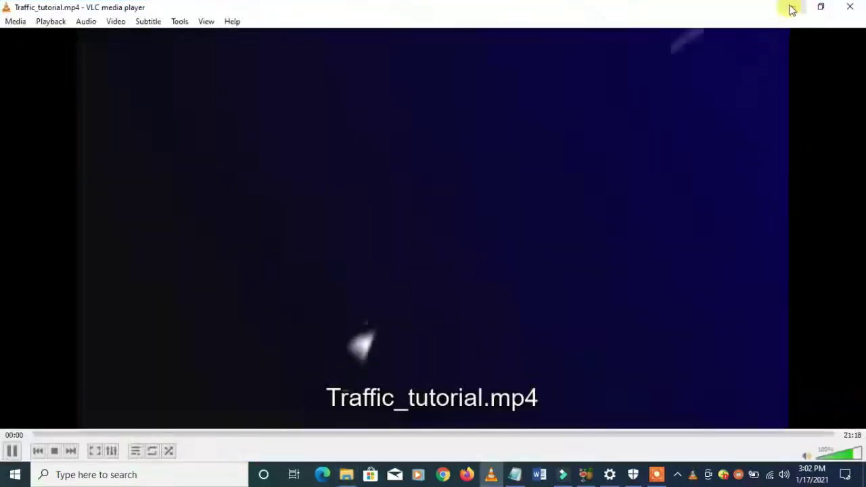
click(791, 7)
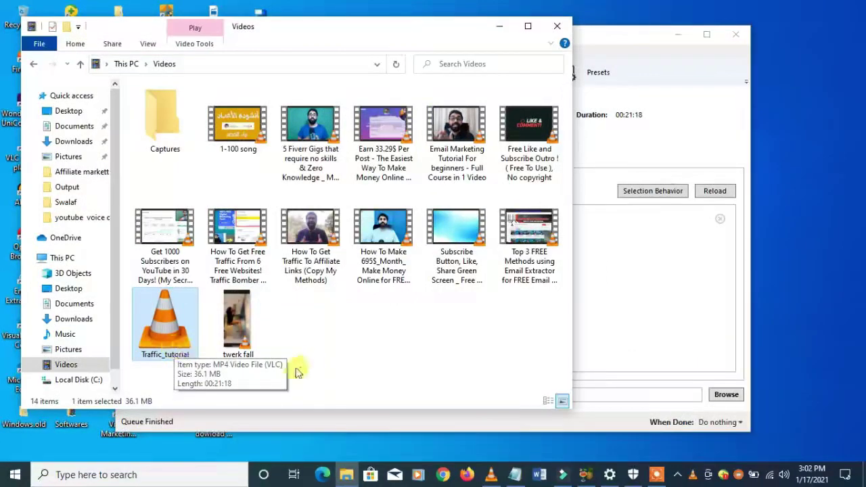
mouse_move(648, 478)
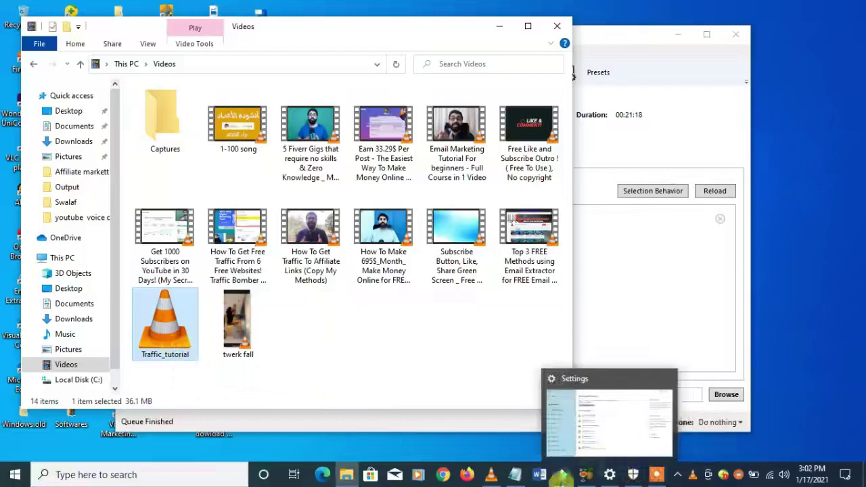
mouse_move(491, 476)
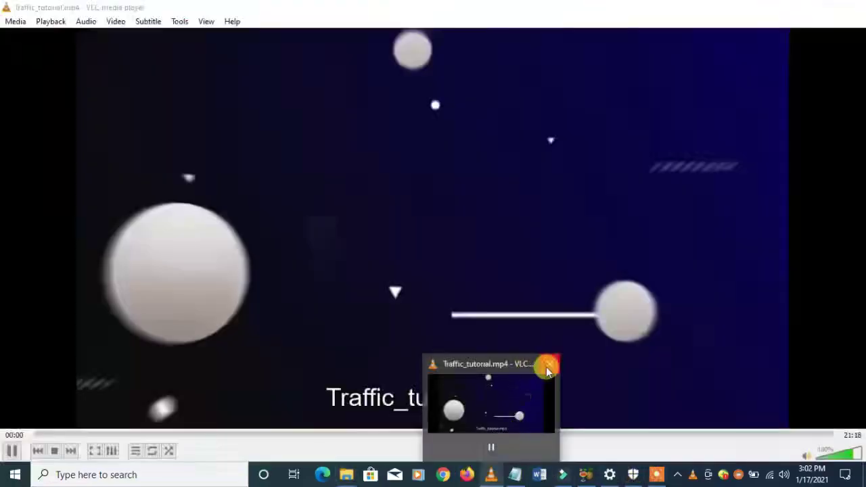
click(548, 365)
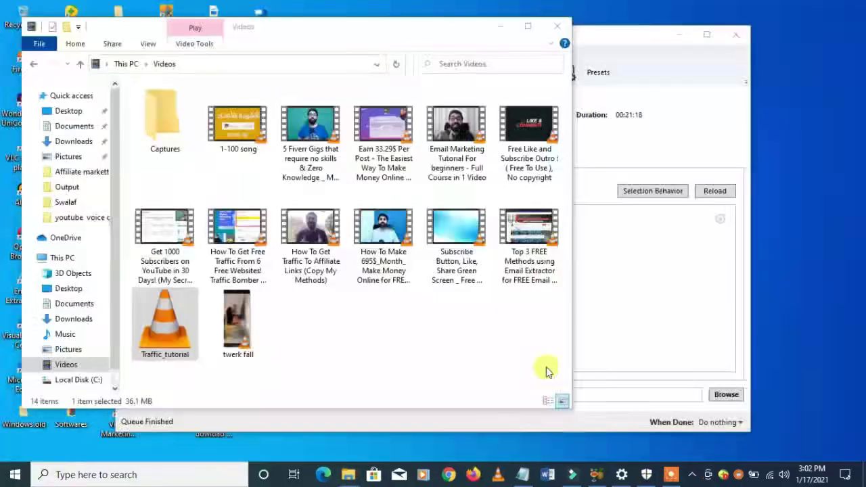
Examine the file size in the properties of Traffic_tutorial and close them
right_click(169, 338)
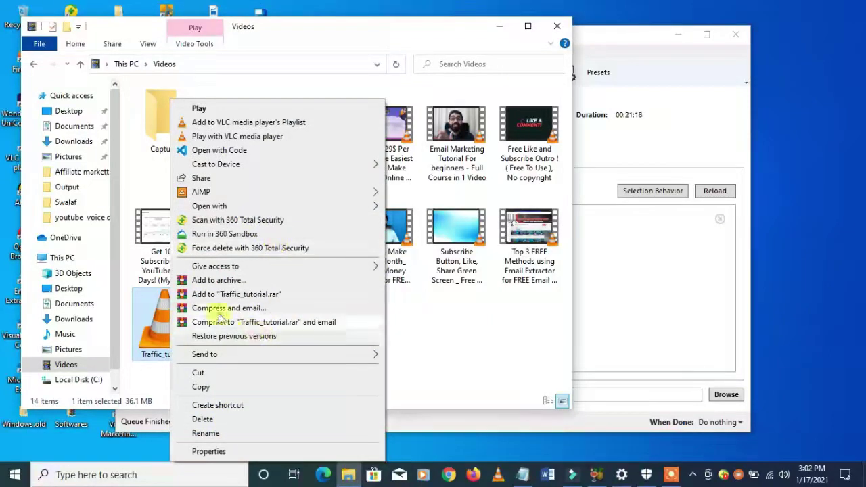
click(247, 452)
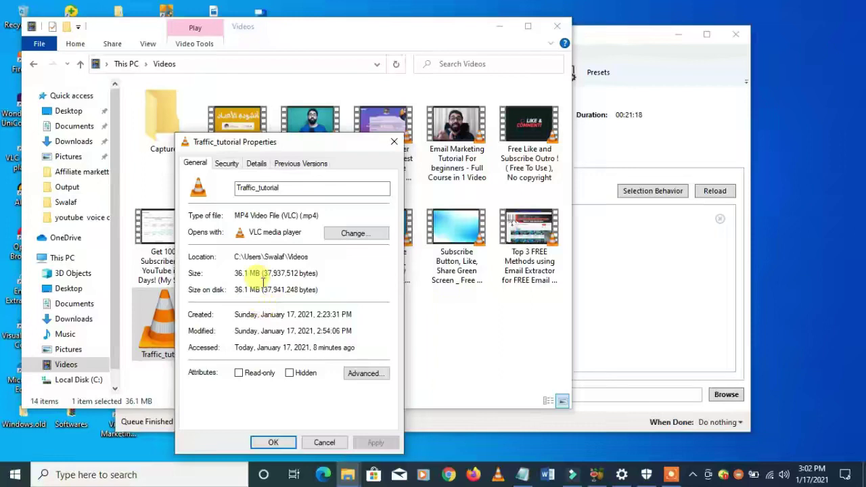
click(392, 142)
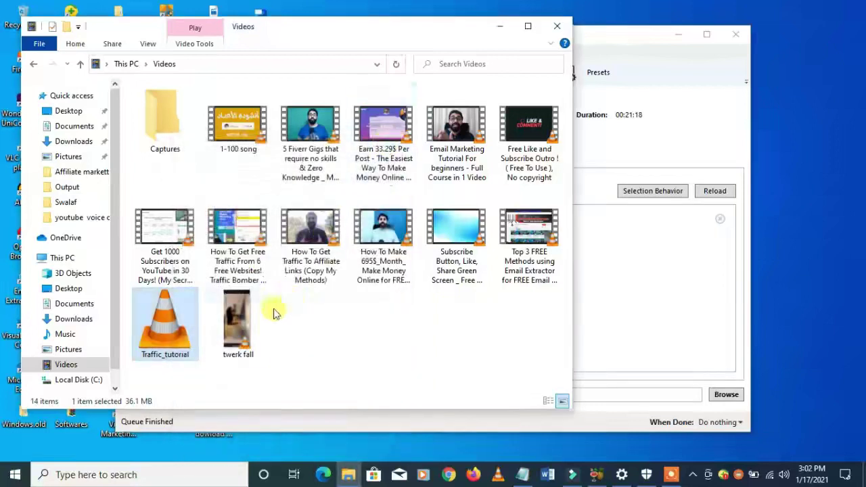
Play Traffic_tutorial in full screen and skip forward through it to about 19:55 to check the picture quality
double_click(181, 338)
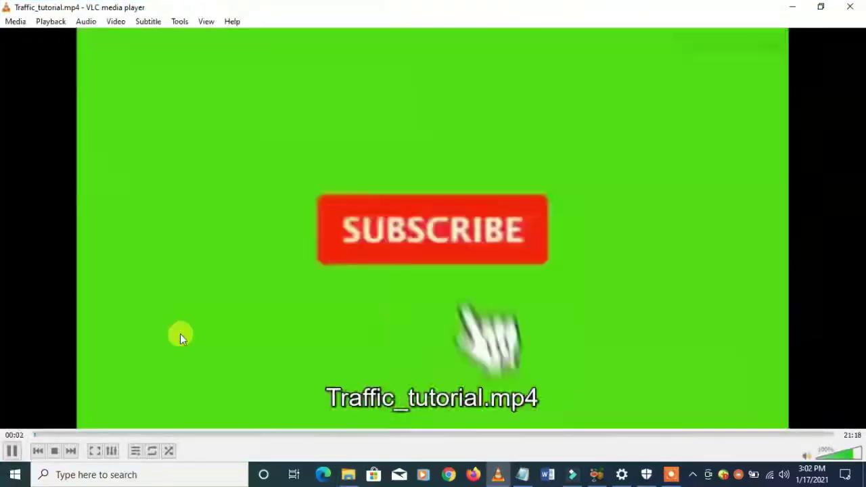
double_click(180, 333)
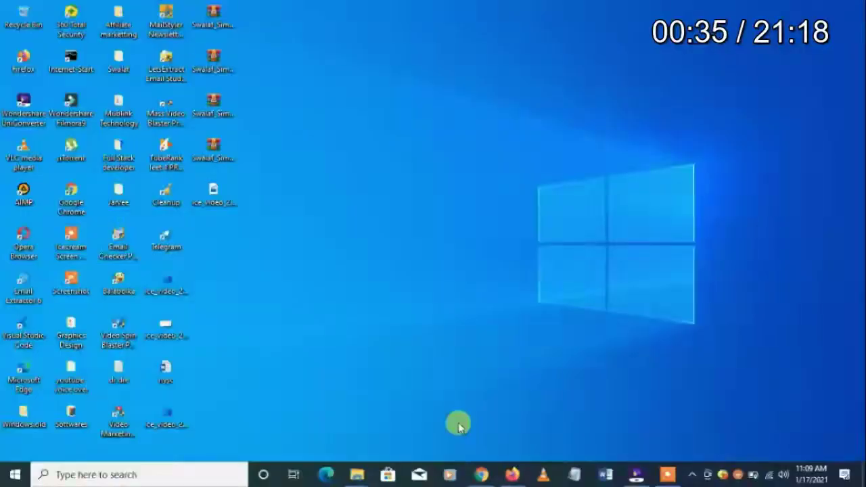
key(Right)
key(Right)
key(Right)
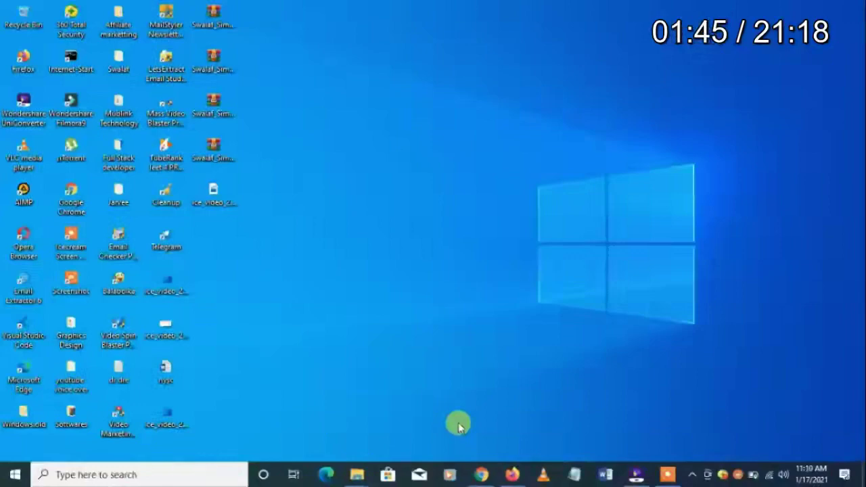
mouse_move(254, 326)
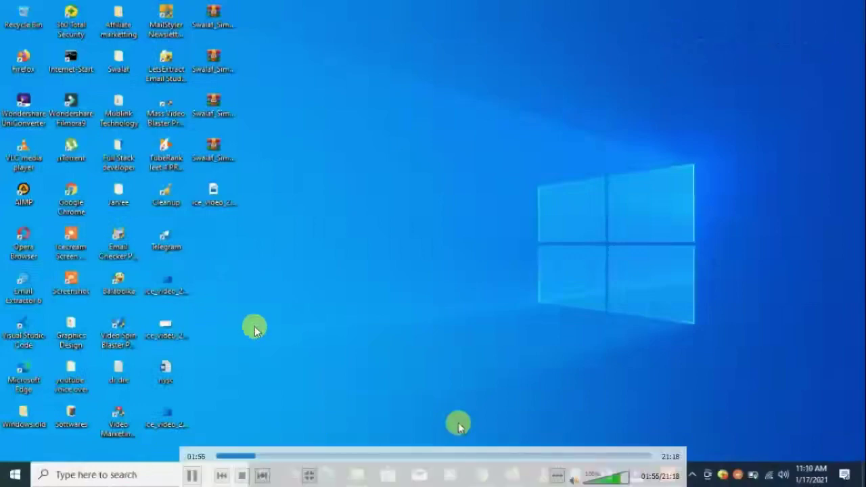
click(343, 457)
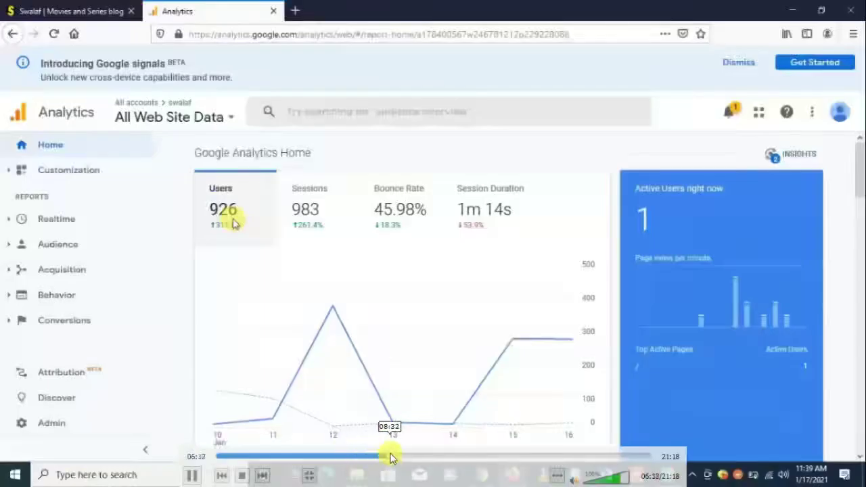
click(448, 457)
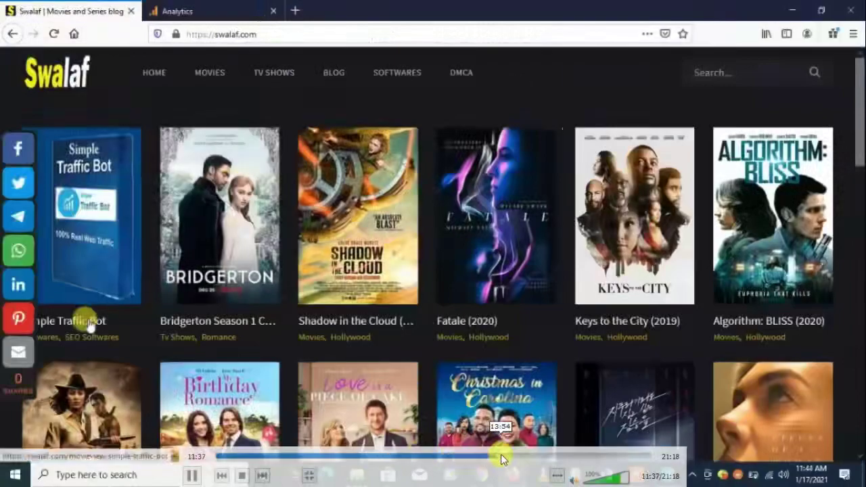
click(501, 459)
click(552, 459)
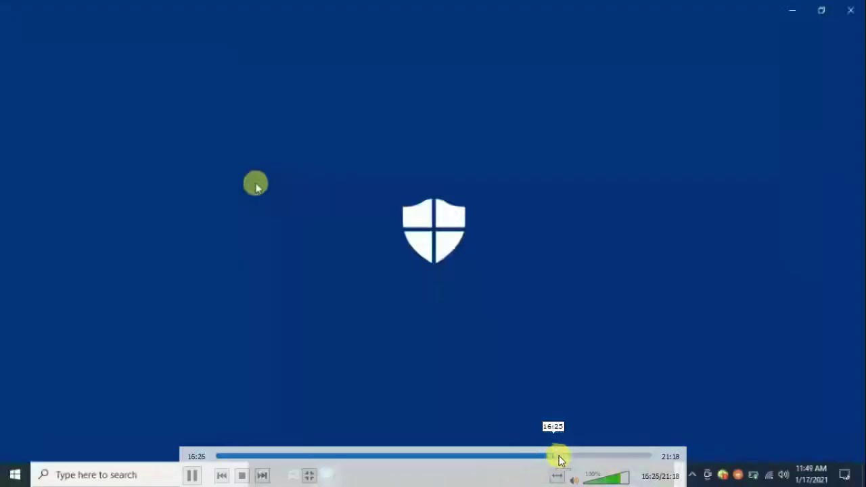
click(584, 458)
click(624, 460)
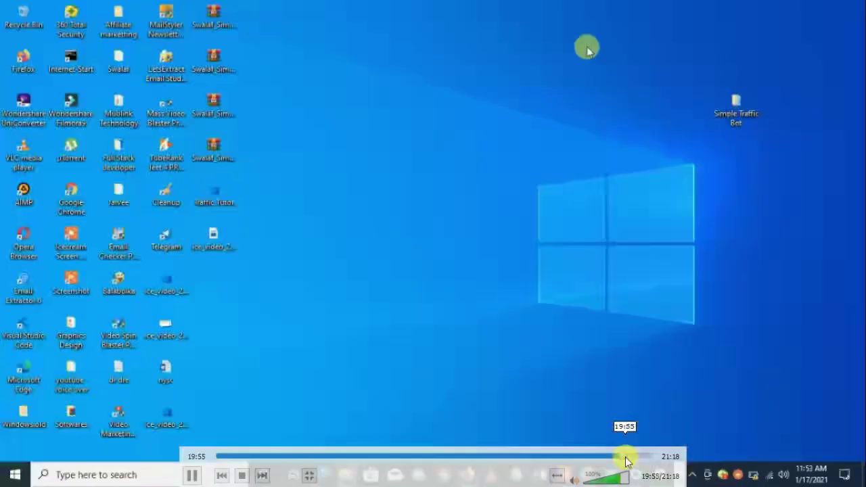
Recheck the picture at several earlier points of the video up to 13:51, leave full screen and close VLC
click(408, 460)
click(300, 459)
click(233, 458)
click(280, 458)
click(366, 456)
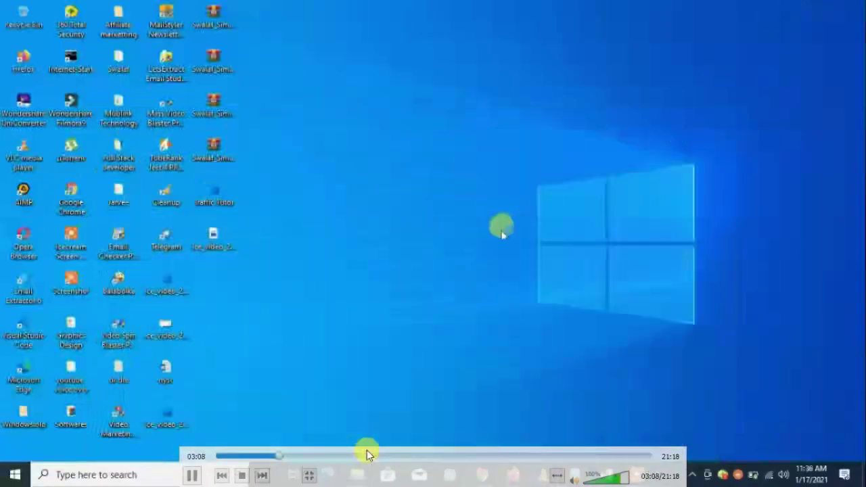
click(377, 457)
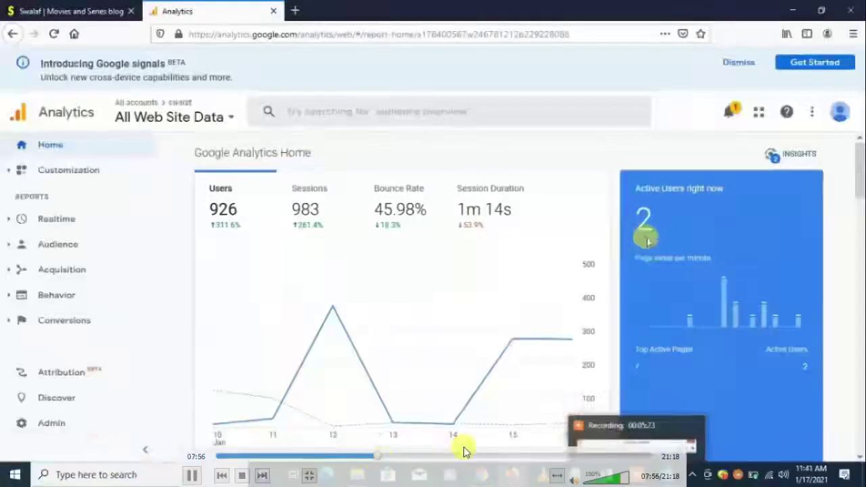
click(499, 452)
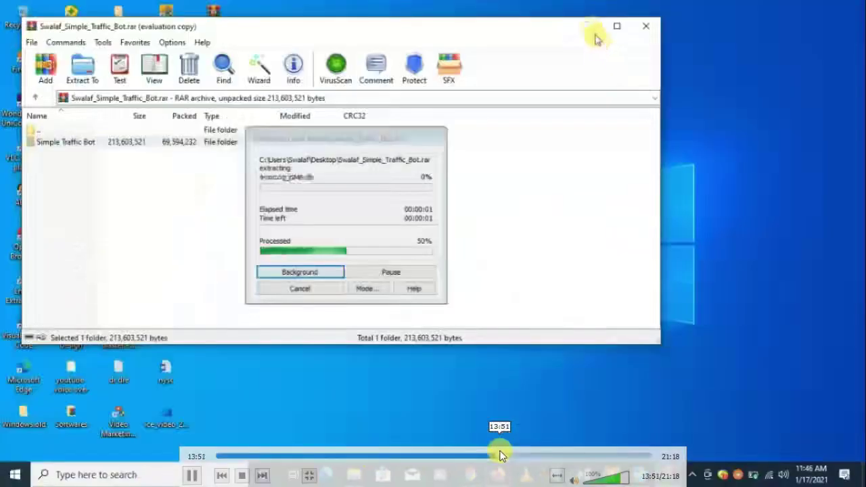
double_click(618, 223)
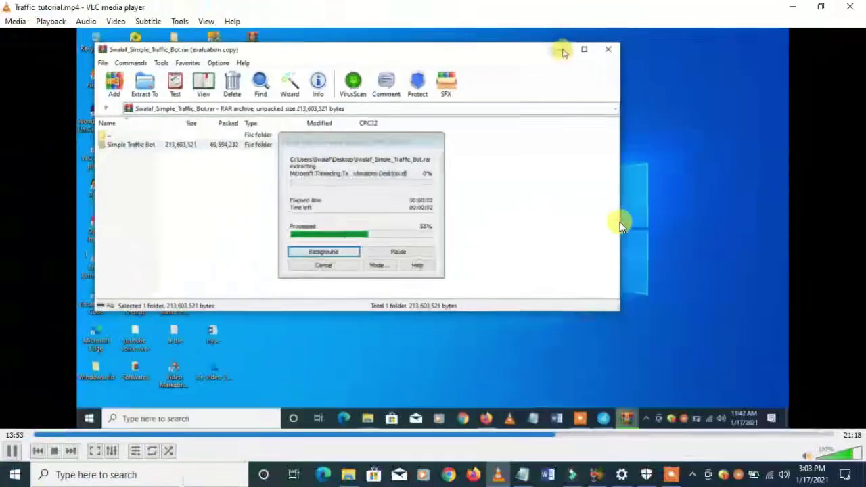
click(856, 8)
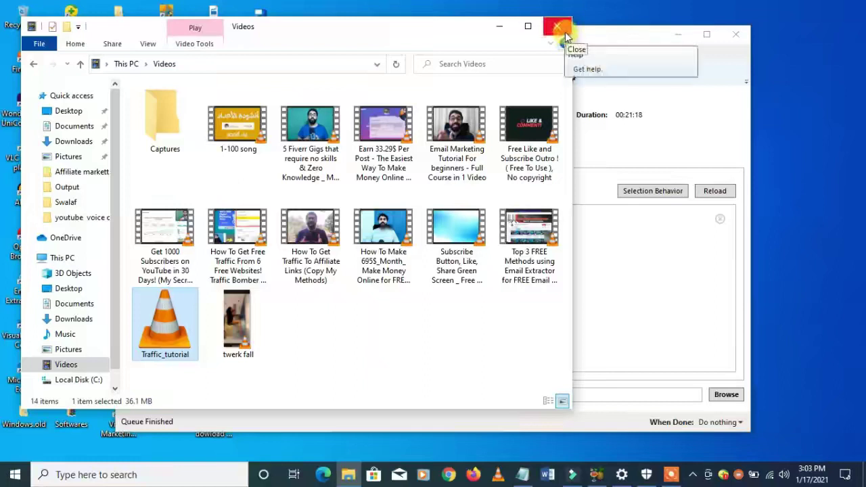
mouse_move(675, 477)
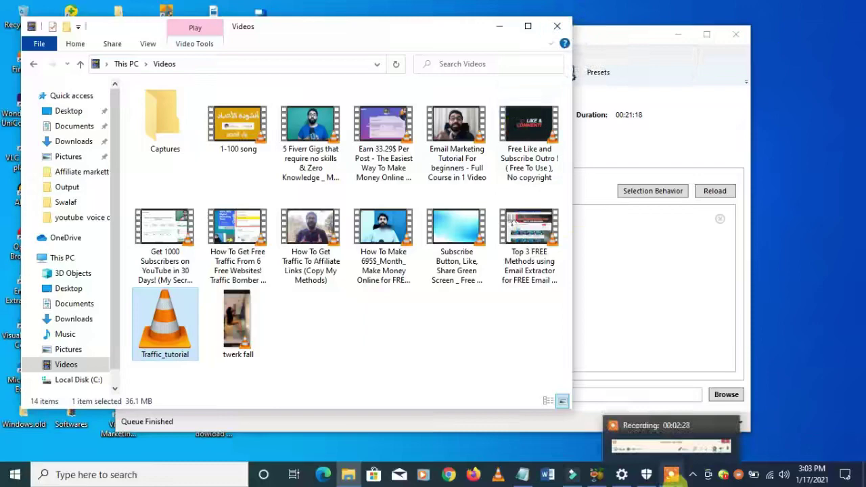
mouse_move(667, 460)
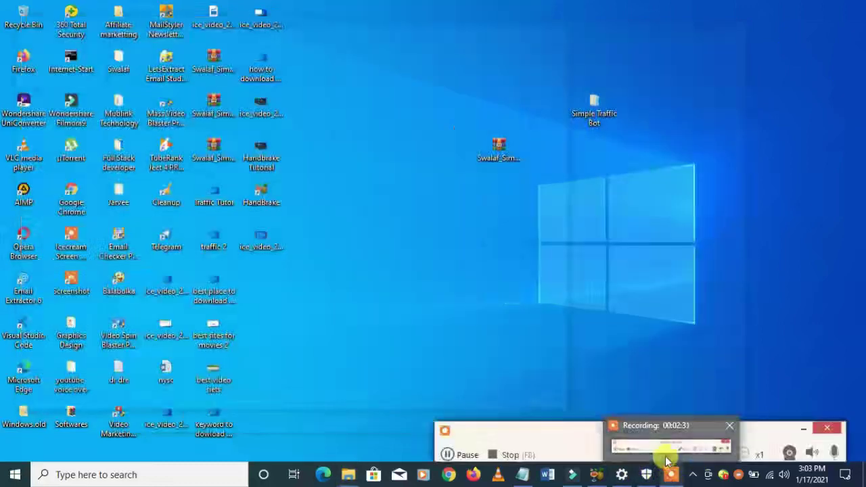
click(507, 455)
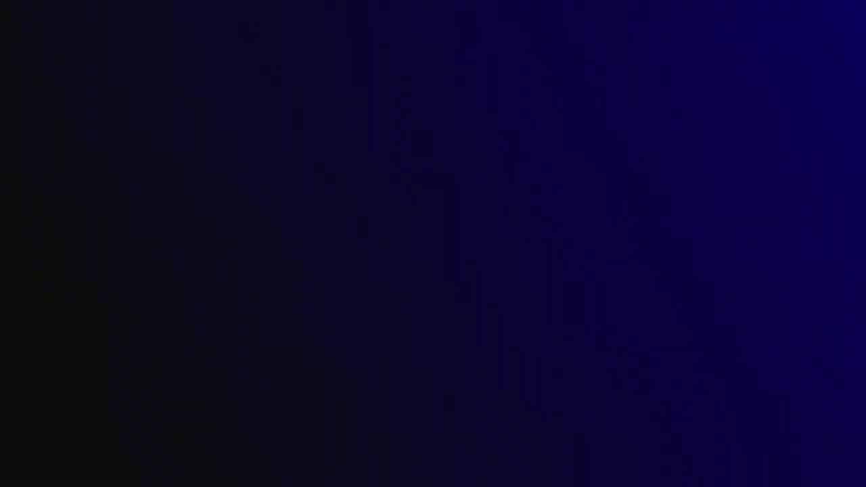